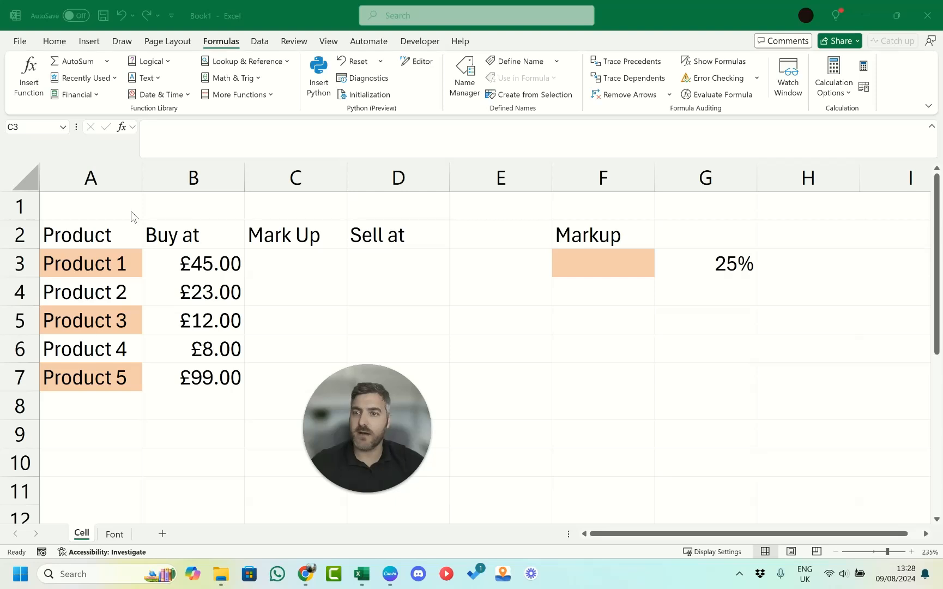
pyautogui.click(98, 315)
pyautogui.click(98, 315)
pyautogui.click(102, 377)
pyautogui.click(98, 274)
pyautogui.click(104, 323)
pyautogui.click(112, 369)
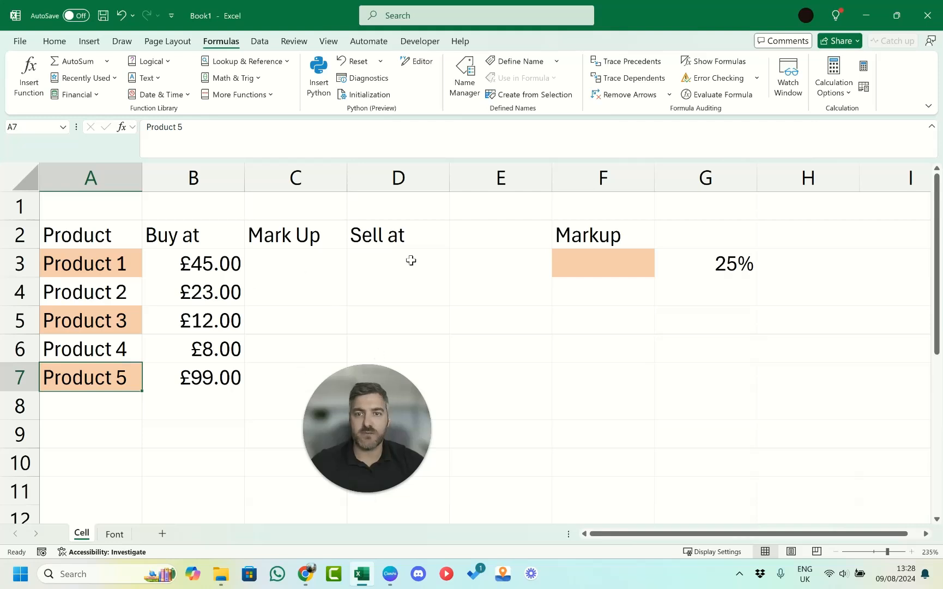
pyautogui.moveTo(408, 400); pyautogui.dragTo(703, 374)
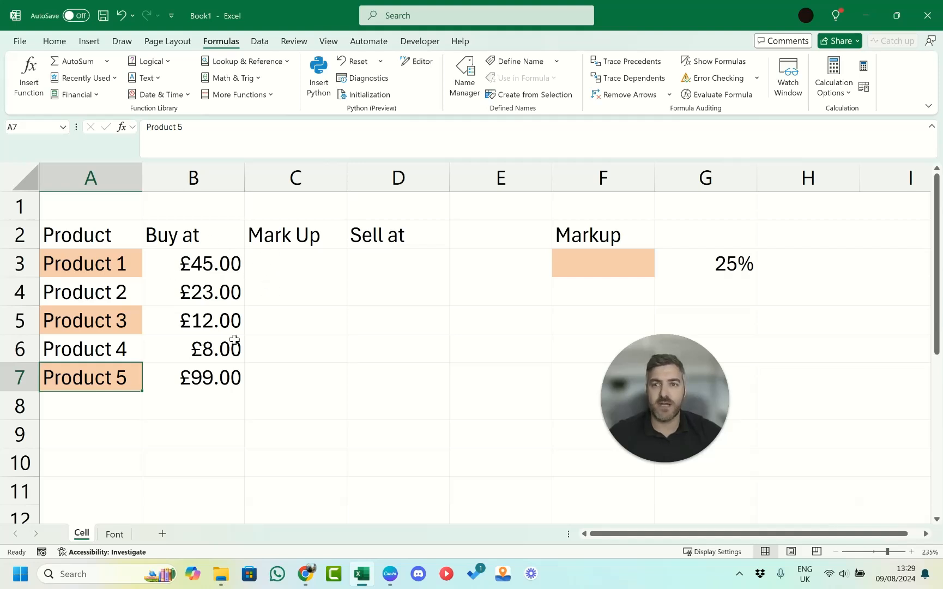
pyautogui.click(129, 261)
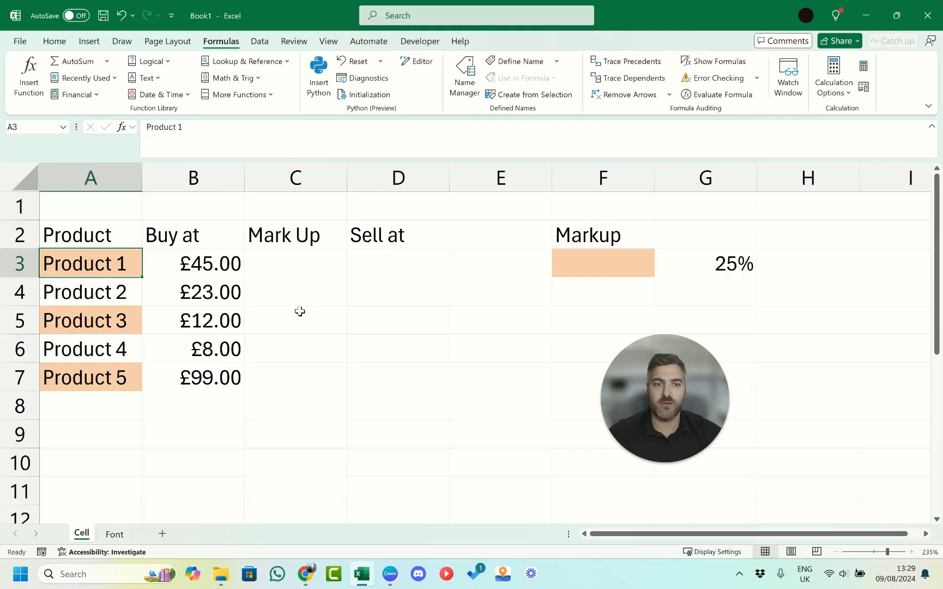
# Select Excel Macro-Enabled Workbook (*.xlsm) as the save file type and return to the sheet without saving
pyautogui.click(55, 42)
pyautogui.click(20, 42)
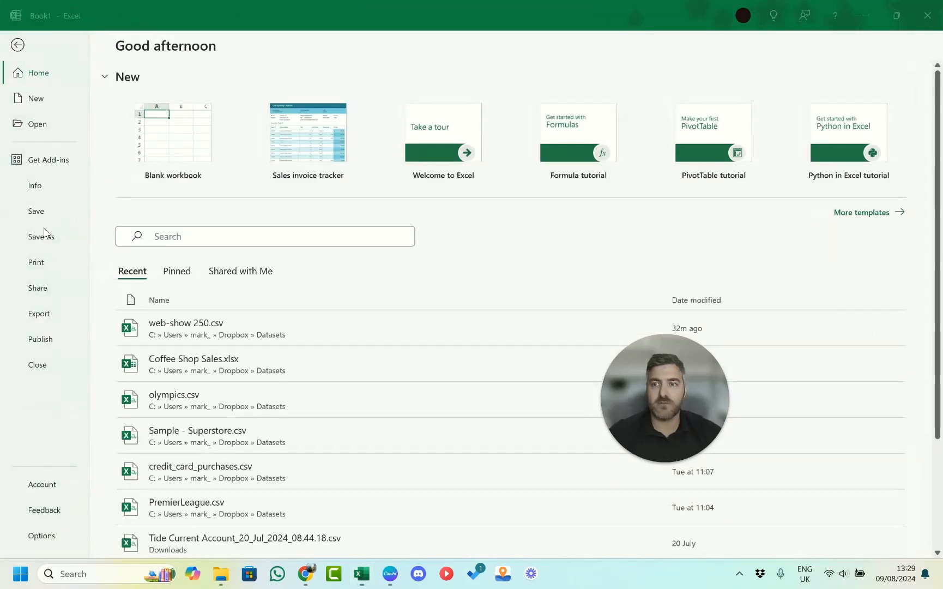
pyautogui.click(48, 241)
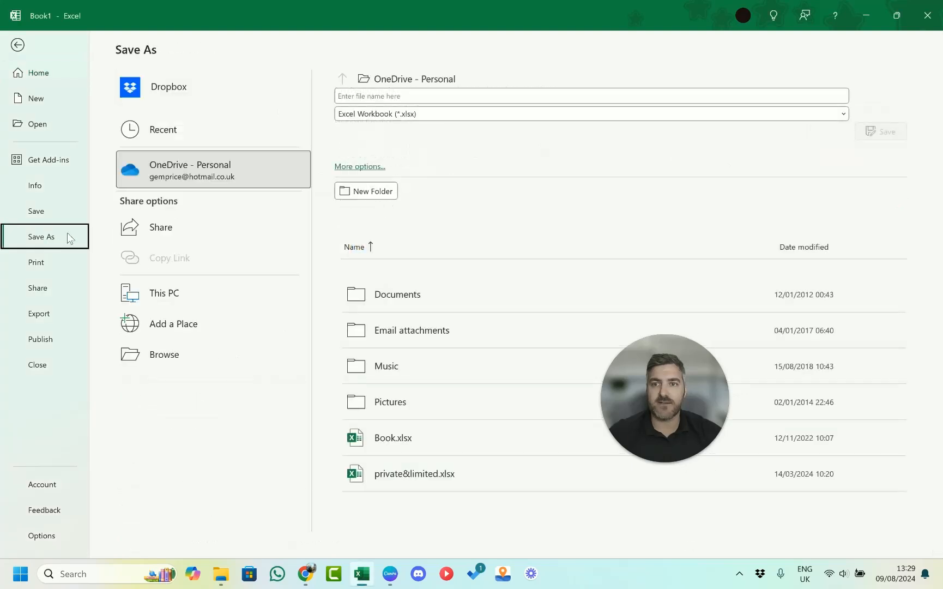
pyautogui.click(427, 113)
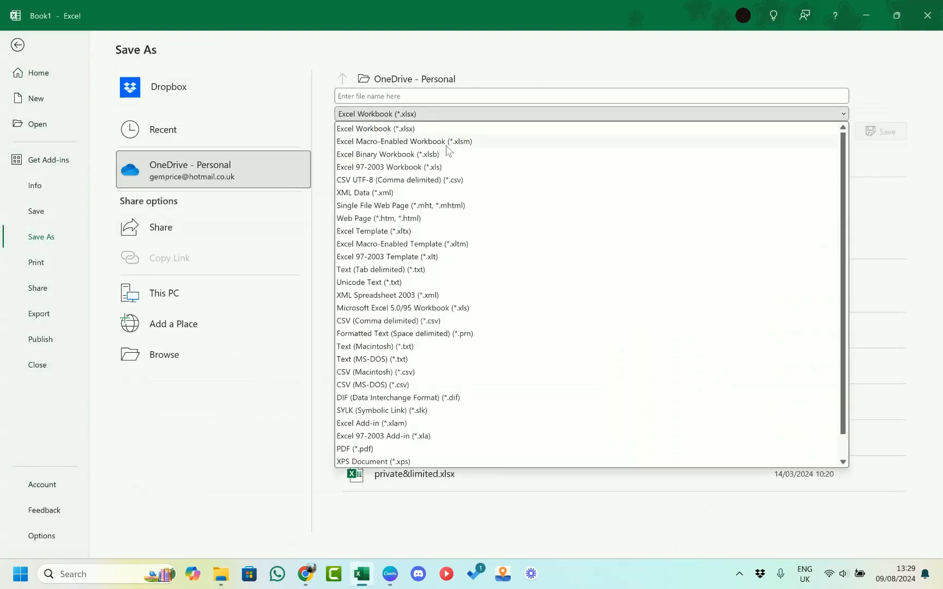
pyautogui.click(486, 142)
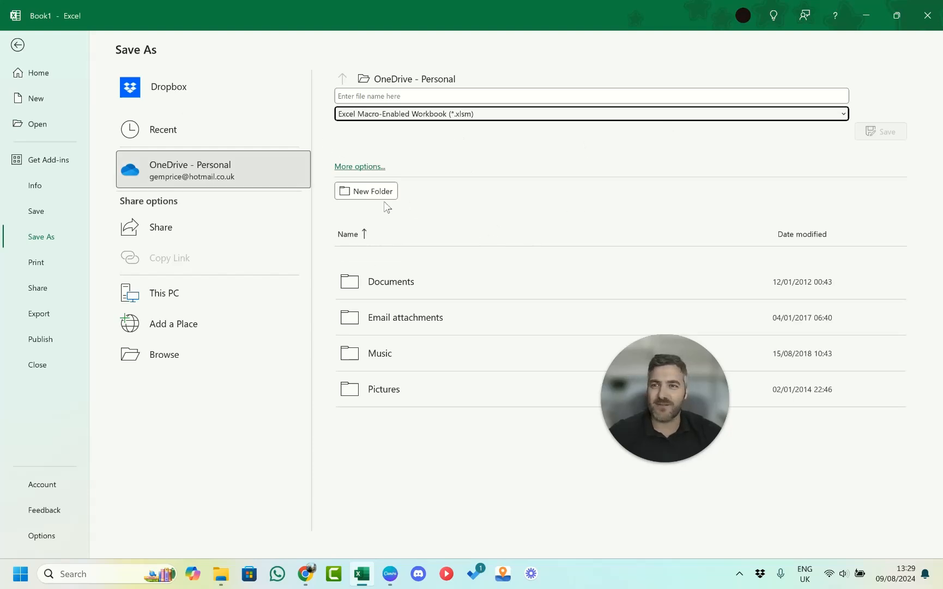
pyautogui.click(18, 48)
# With the first Mark Up cell (C3) selected, start a new workbook-scoped defined name called getcolour
pyautogui.click(292, 280)
pyautogui.click(307, 258)
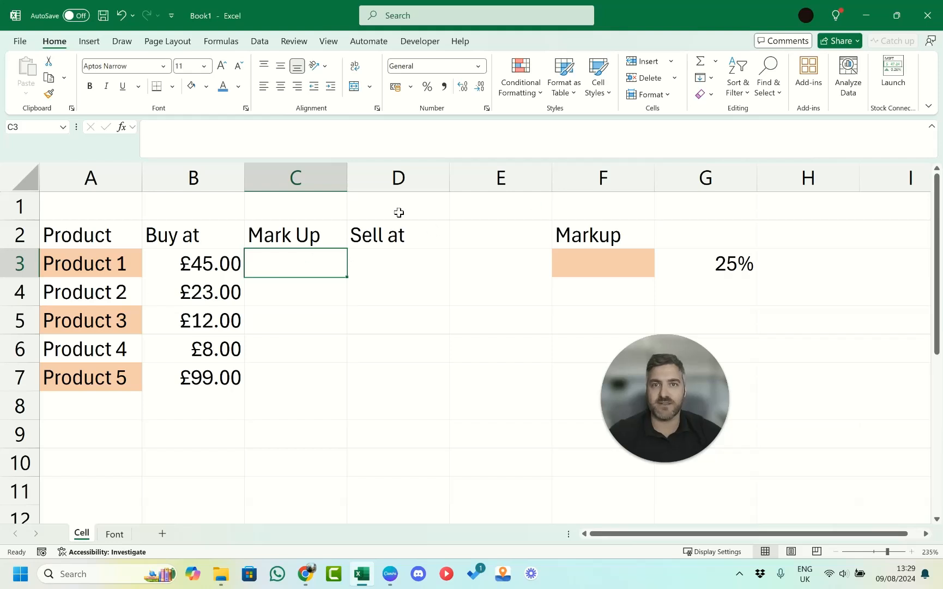
pyautogui.click(221, 41)
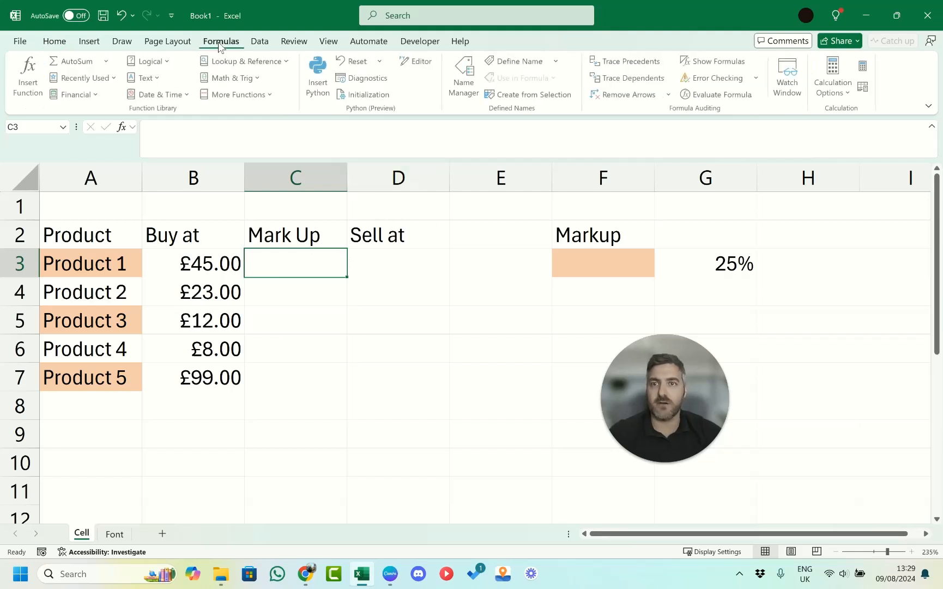
pyautogui.click(517, 62)
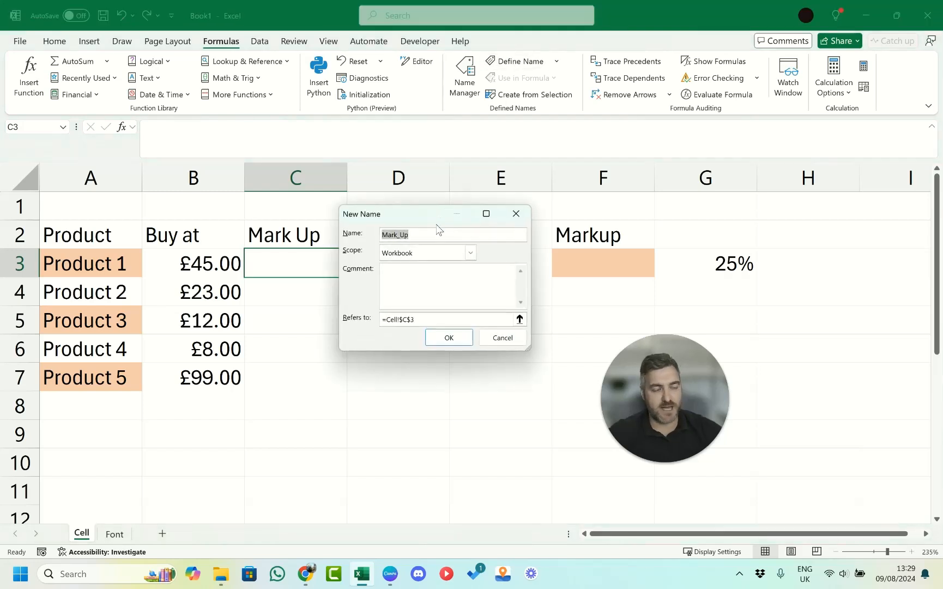
pyautogui.write('getcolour')
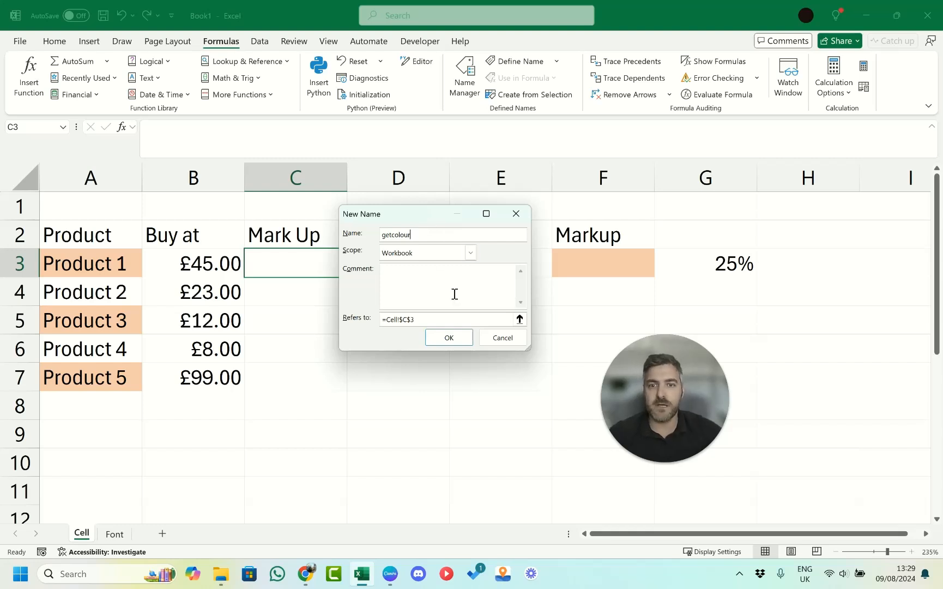
# Make the getcolour name refer to =GET.CELL(38,Cell!A3) with a relative cell reference and create it
pyautogui.click(448, 318)
pyautogui.press('BackSpace')
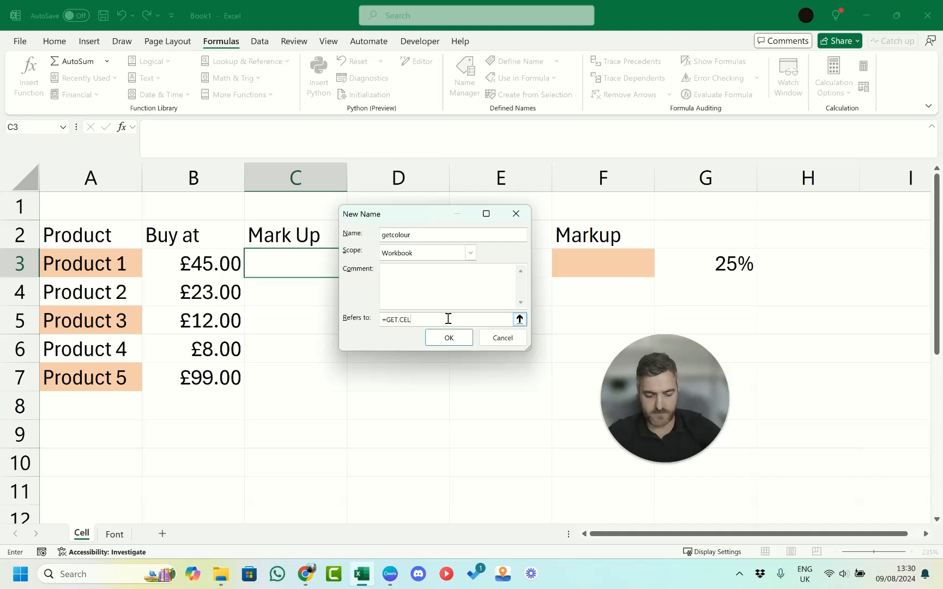
pyautogui.write('(38,')
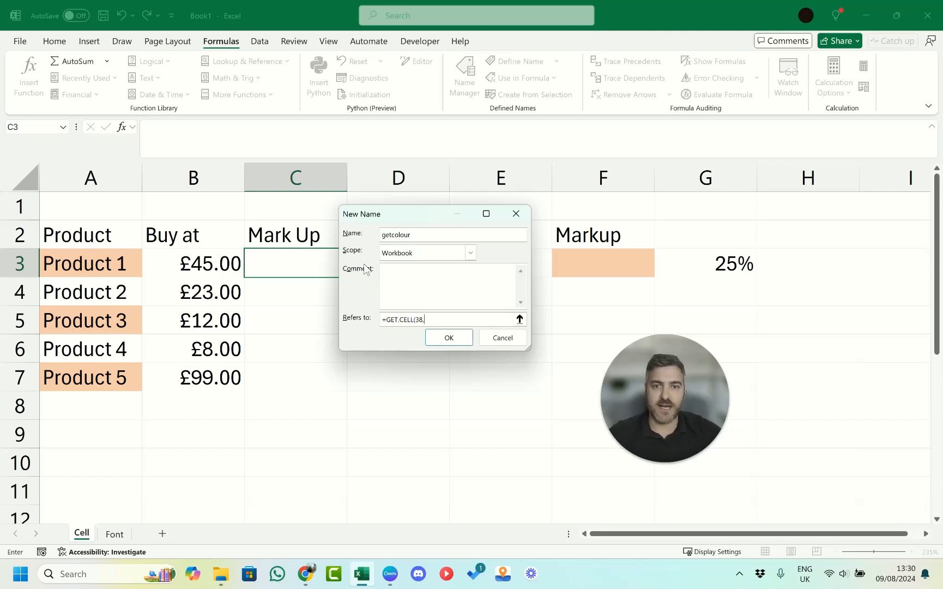
pyautogui.click(114, 267)
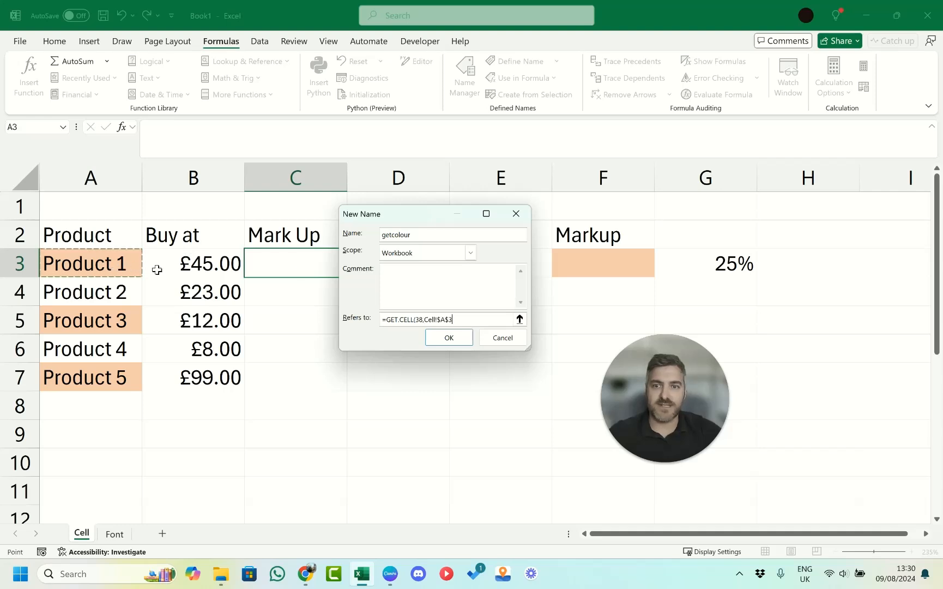
pyautogui.click(450, 321)
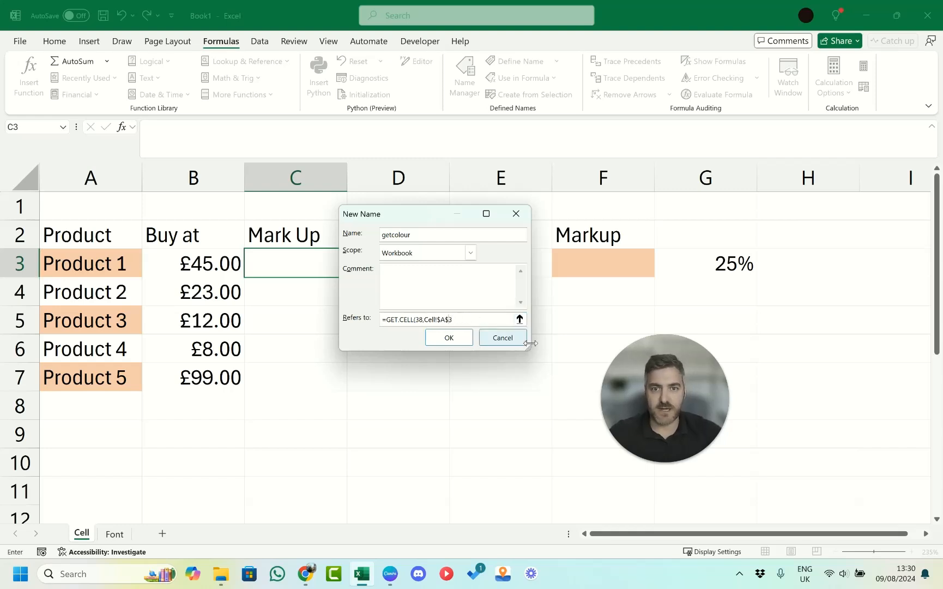
pyautogui.press('BackSpace')
pyautogui.click(441, 321)
pyautogui.press('BackSpace')
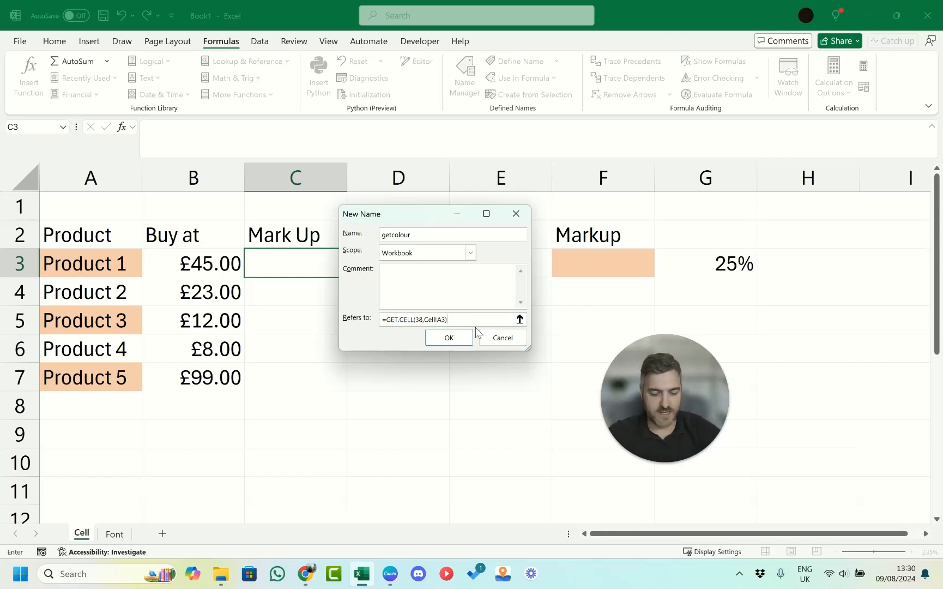
pyautogui.click(449, 336)
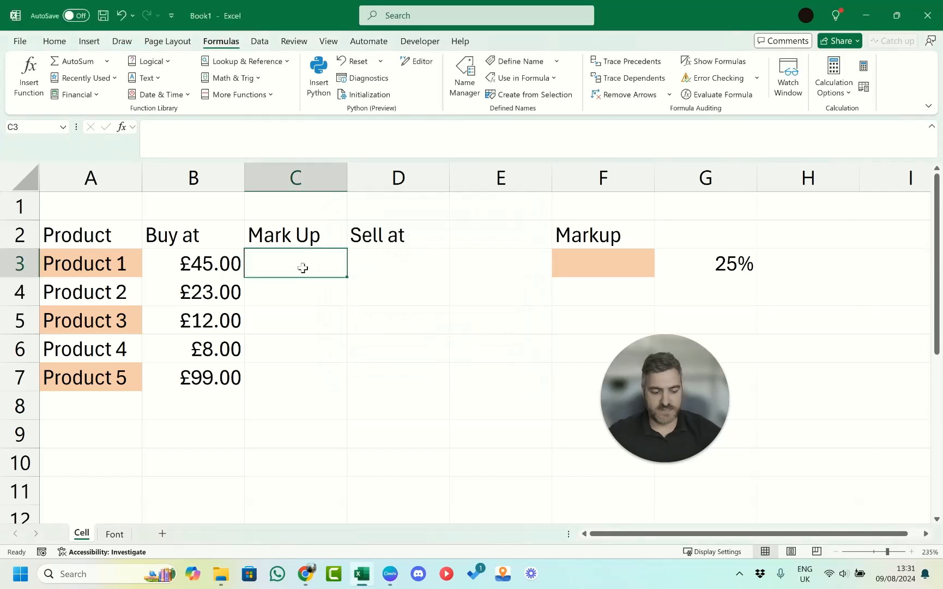
# Enter =getcolour in cell C3 and fill it down the Mark Up column to C7
pyautogui.write('=ge')
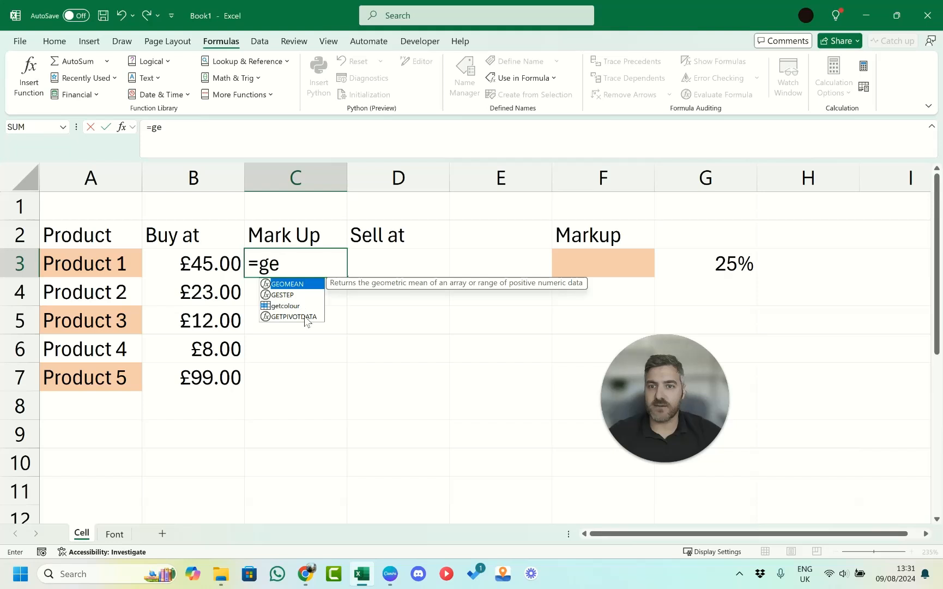
pyautogui.click(289, 308)
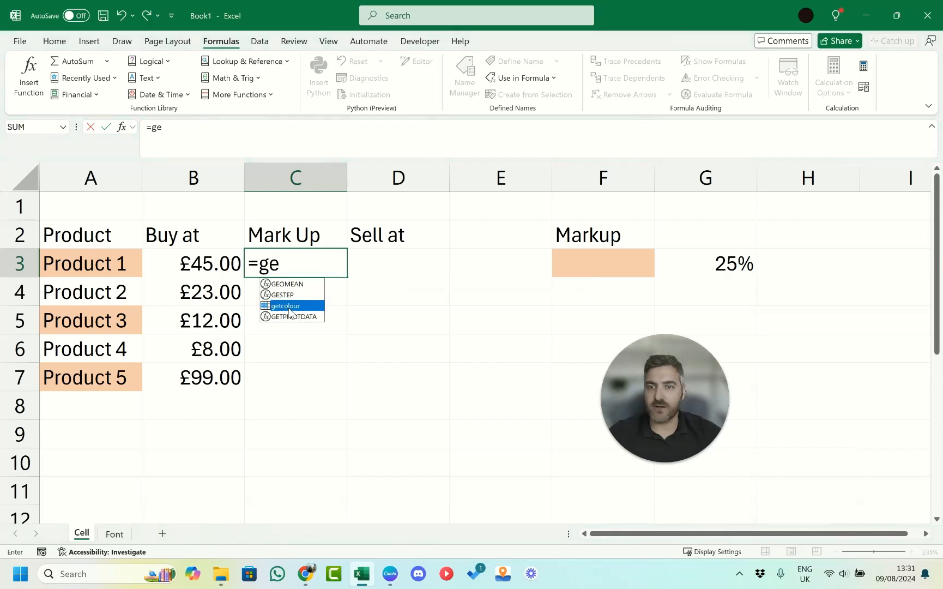
pyautogui.doubleClick(289, 306)
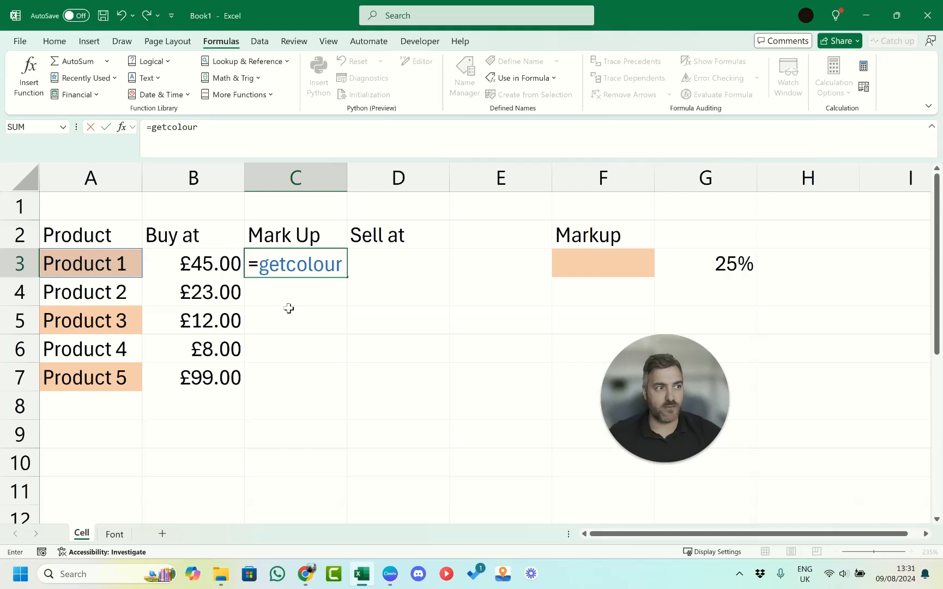
pyautogui.click(119, 263)
pyautogui.click(309, 269)
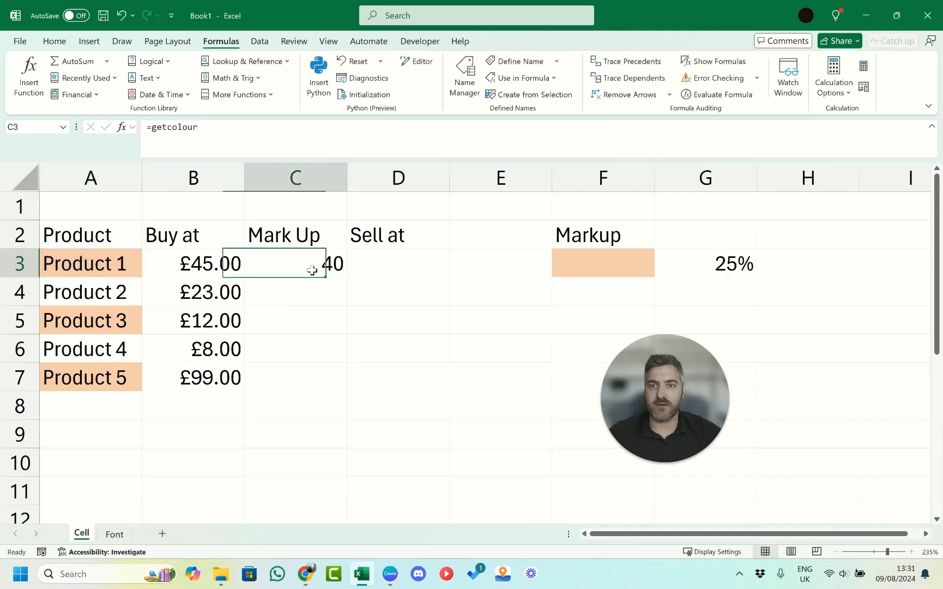
pyautogui.moveTo(345, 278); pyautogui.dragTo(339, 390)
# Change the formula in C3 to =IF(getcolour=40, G3,0) so coloured products take the markup rate
pyautogui.click(297, 264)
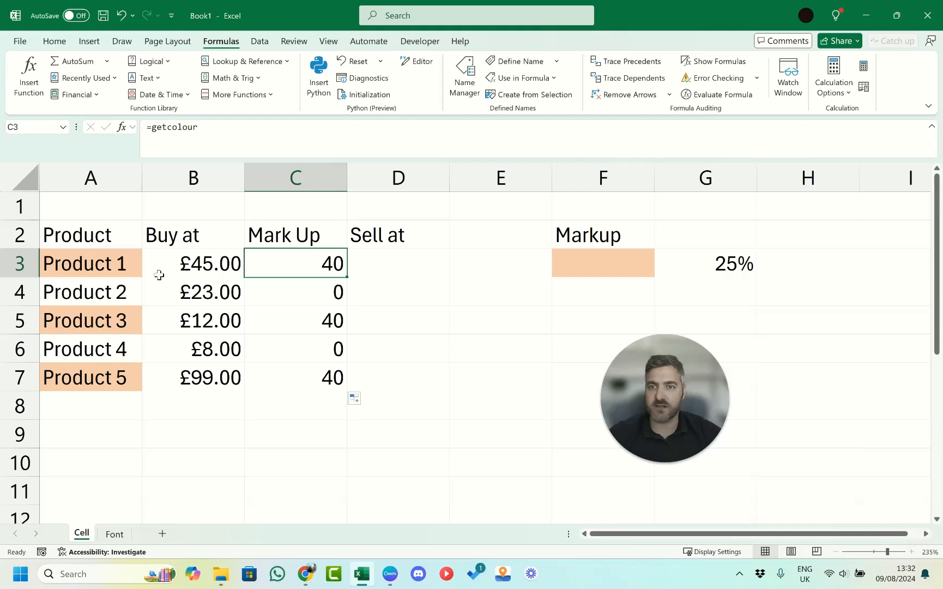
pyautogui.click(154, 132)
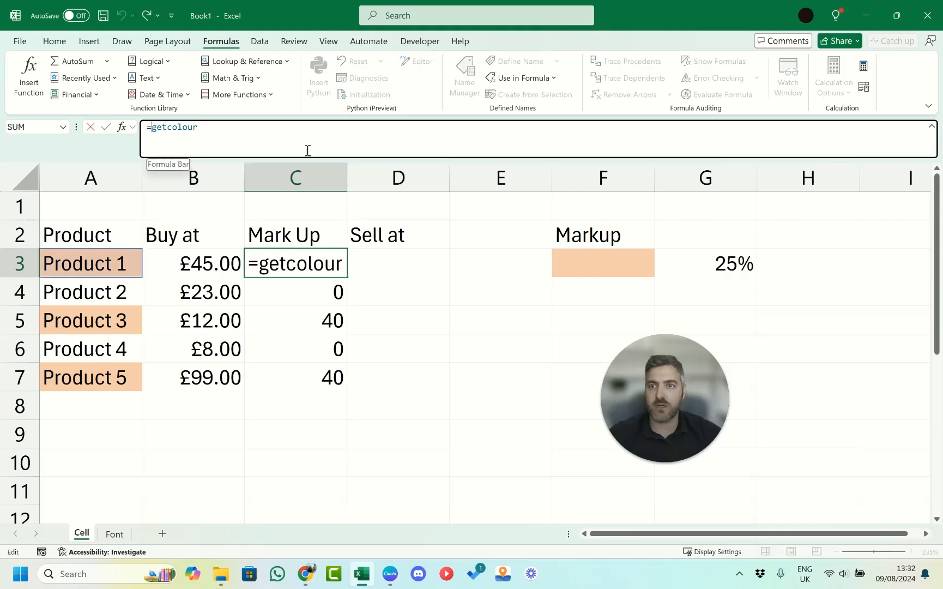
pyautogui.hotkey('shift', 'End')
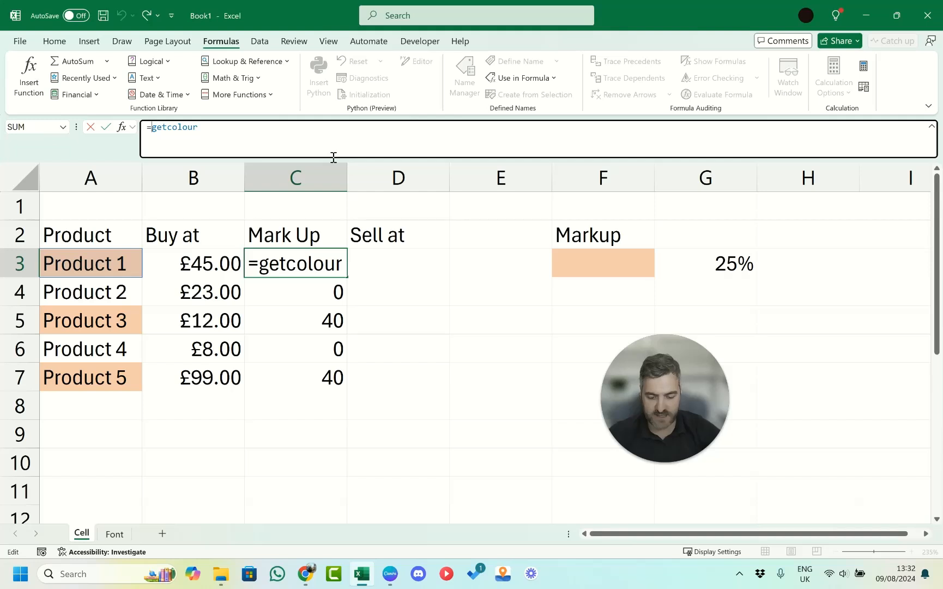
pyautogui.write('if')
pyautogui.press('Tab')
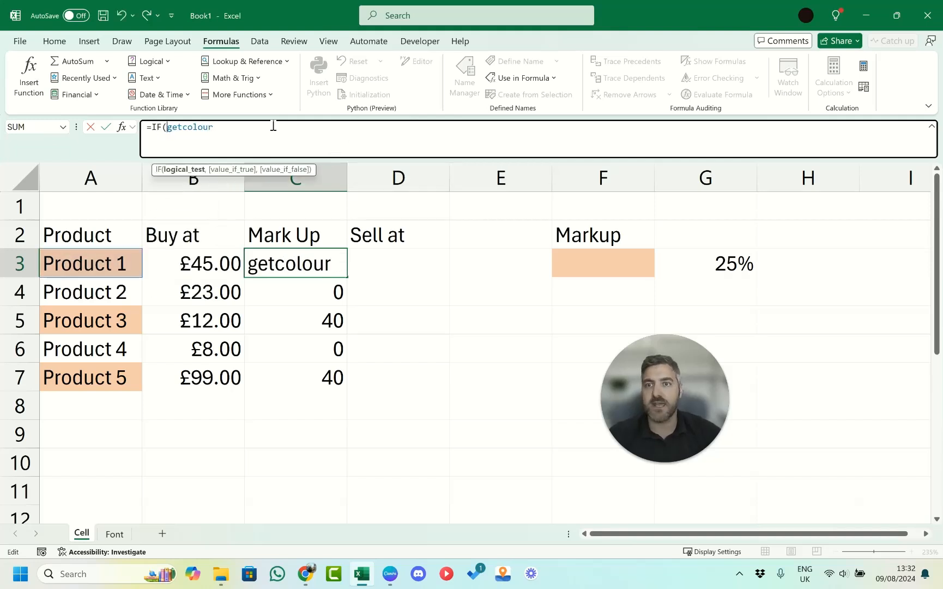
pyautogui.write('=40,')
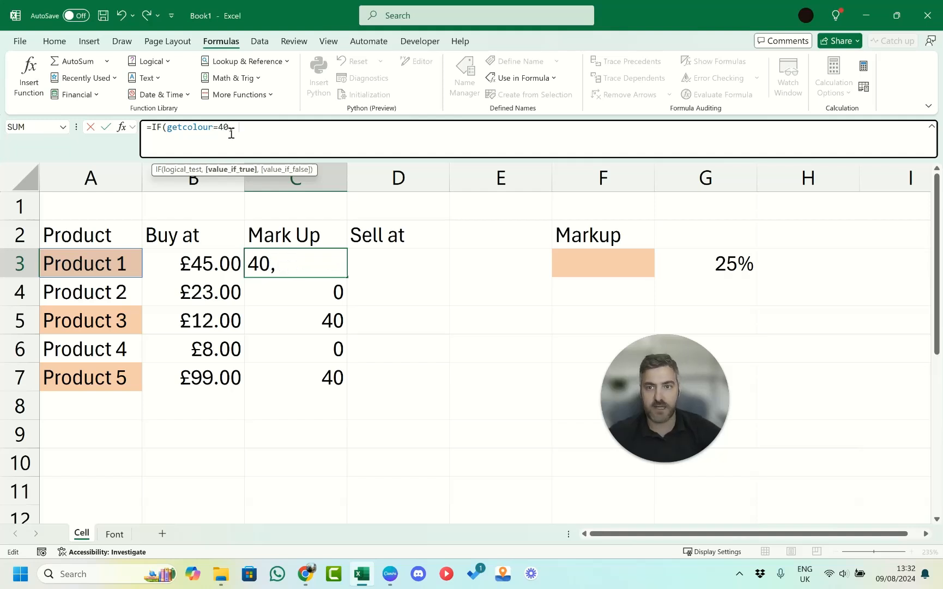
pyautogui.click(704, 260)
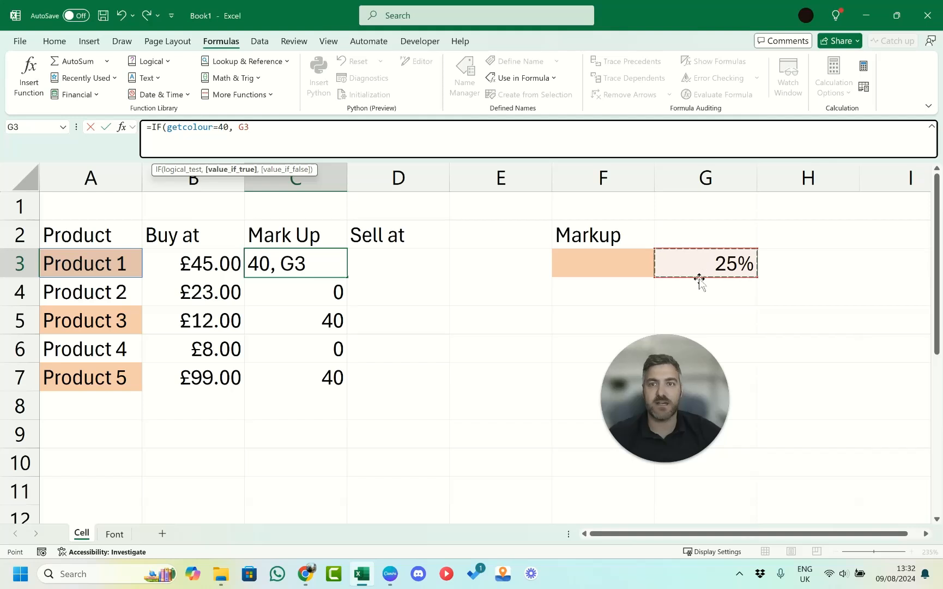
pyautogui.write(',0')
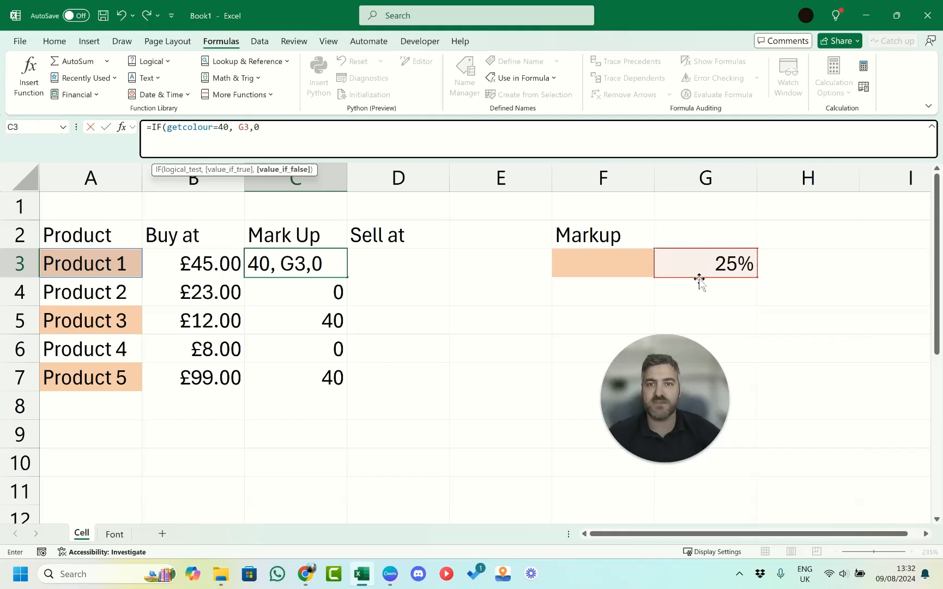
pyautogui.write(')')
pyautogui.press('Return')
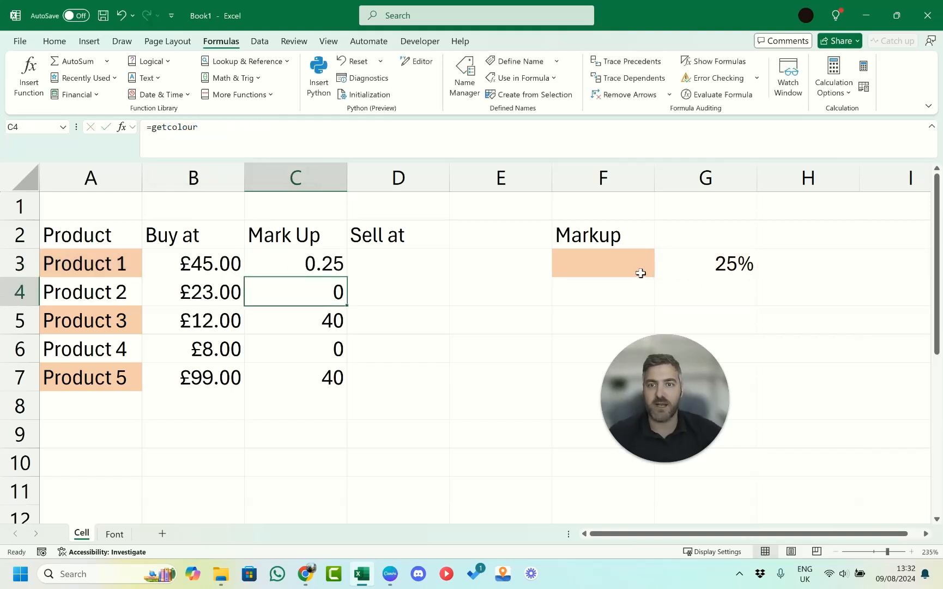
# Fill the C3 formula down to C7 and format the Mark Up values as percentages
pyautogui.press('Up')
pyautogui.moveTo(345, 279); pyautogui.dragTo(345, 389)
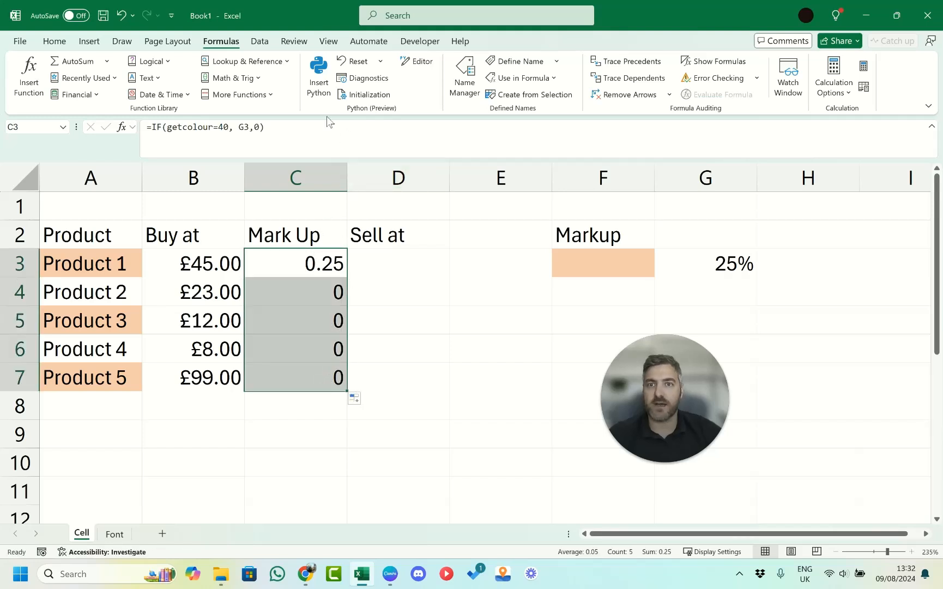
pyautogui.click(54, 42)
# Make the G3 reference in the C3 formula absolute ($G$3) and refill the formula down to C7
pyautogui.click(251, 128)
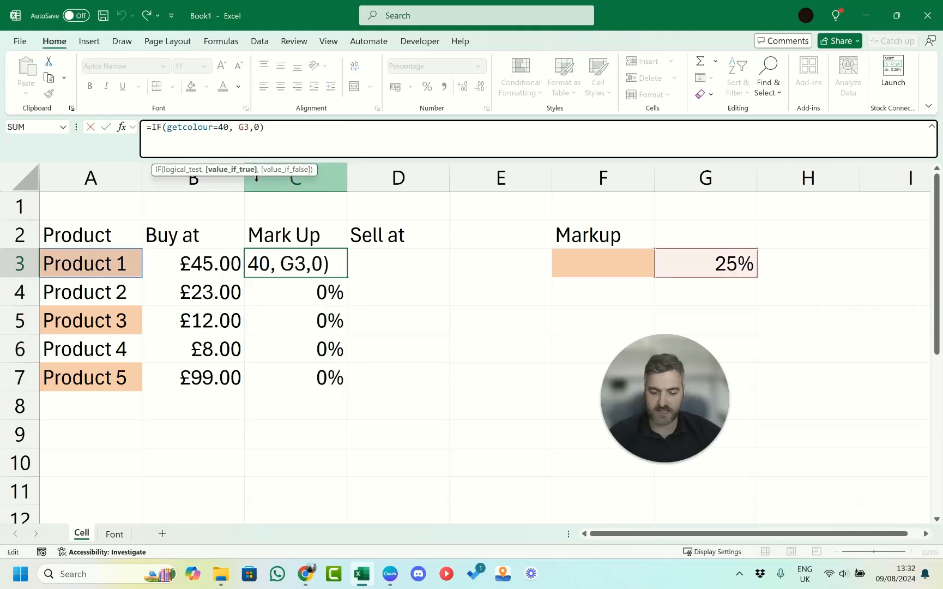
pyautogui.press('F4')
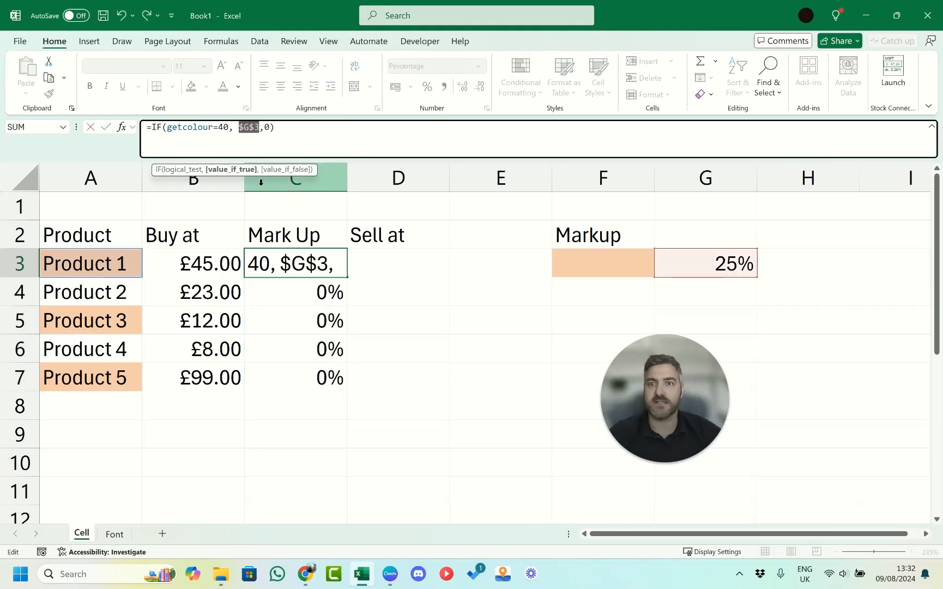
pyautogui.press('Return')
pyautogui.click(335, 267)
pyautogui.moveTo(346, 277); pyautogui.dragTo(346, 382)
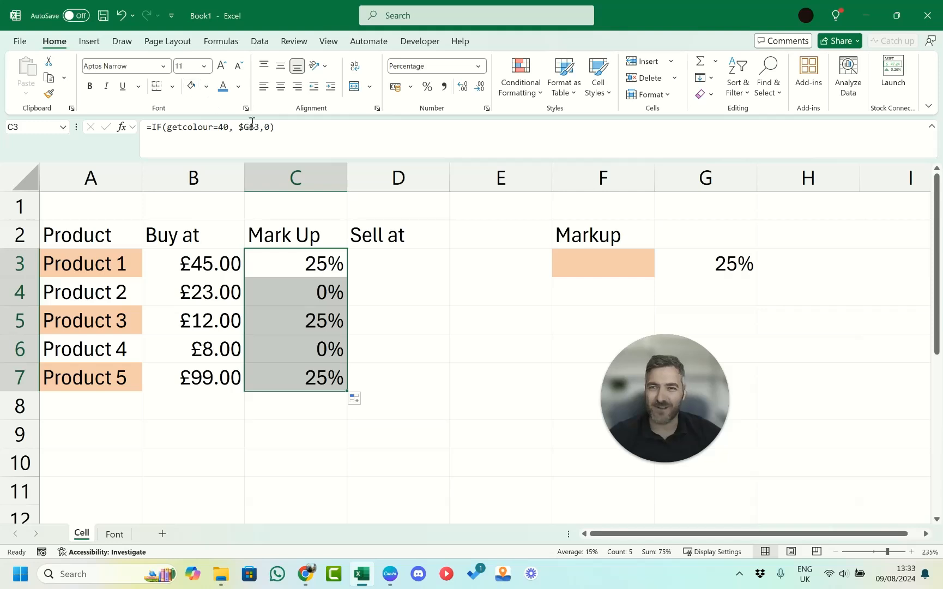
# Enter =B3*(1+C3) in cell D3 and fill it down the Sell at column to D7
pyautogui.click(720, 263)
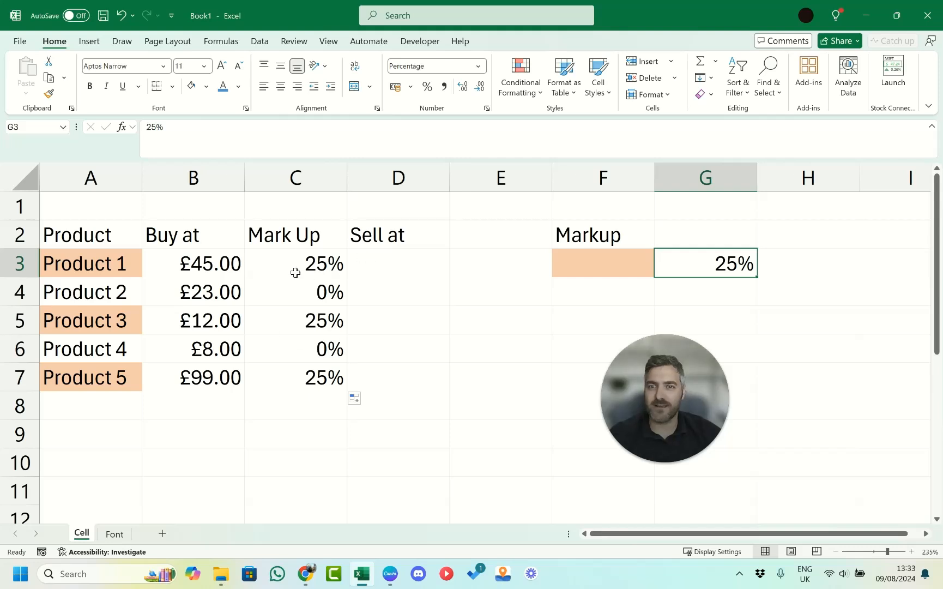
pyautogui.click(383, 268)
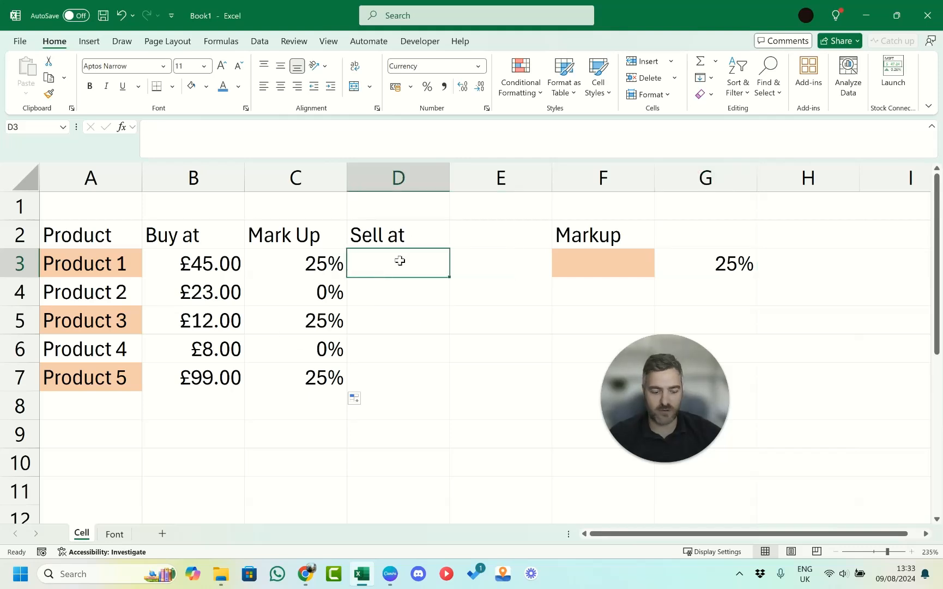
pyautogui.write('=')
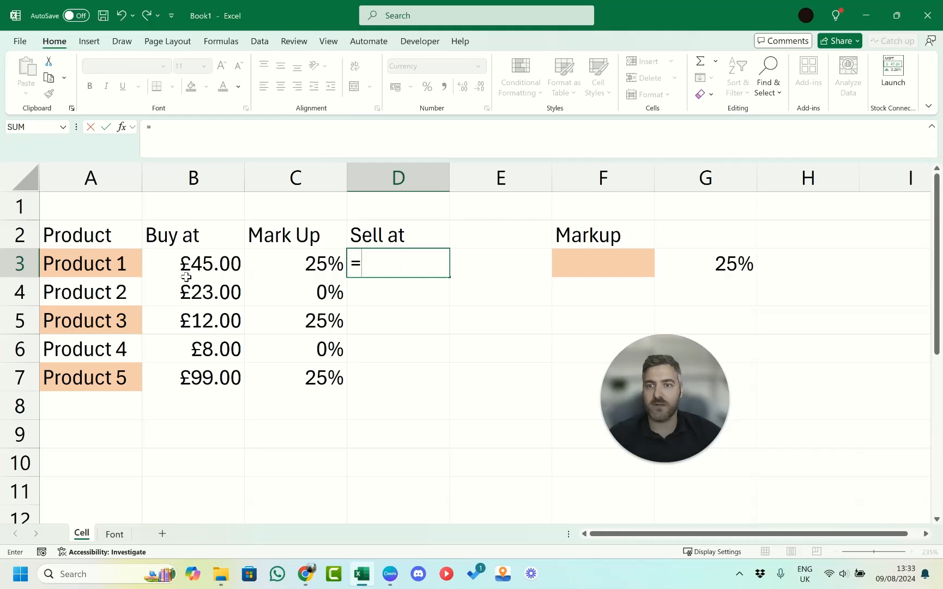
pyautogui.click(190, 268)
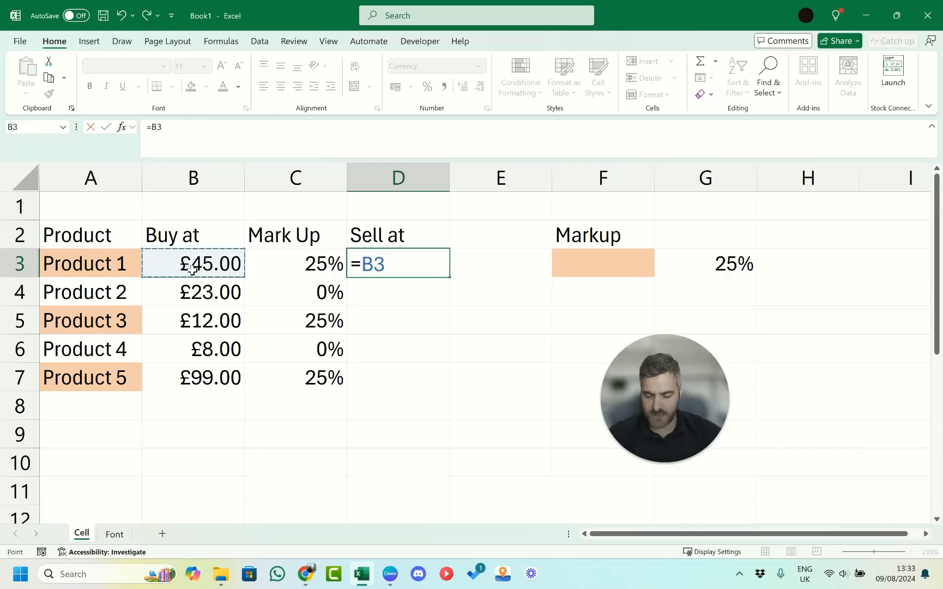
pyautogui.write('*')
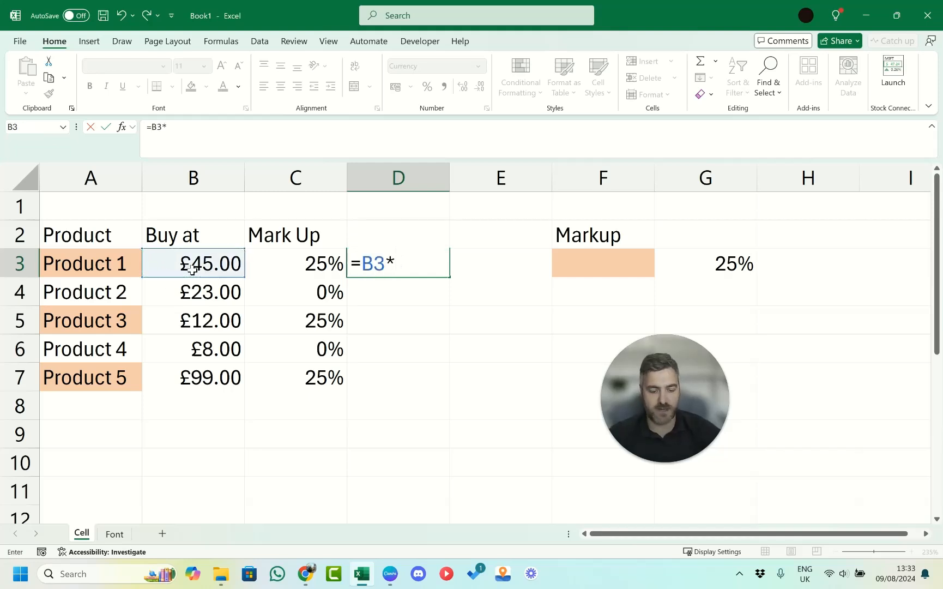
pyautogui.write('(1+')
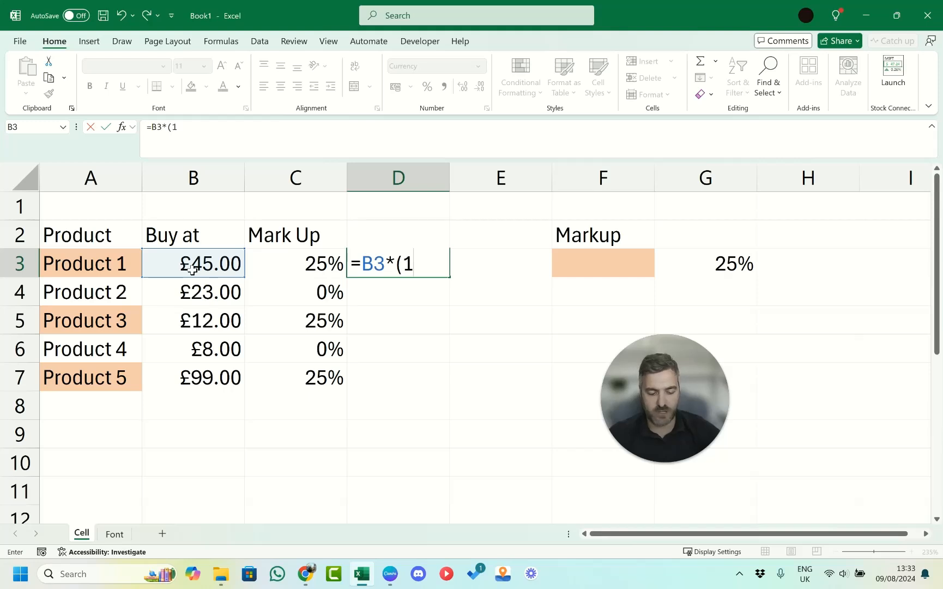
pyautogui.click(324, 259)
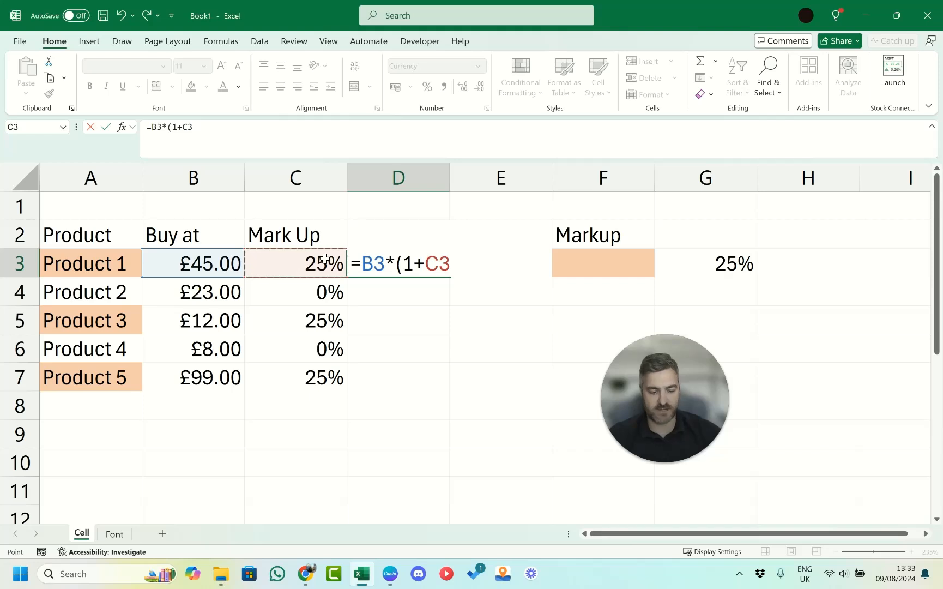
pyautogui.write(')')
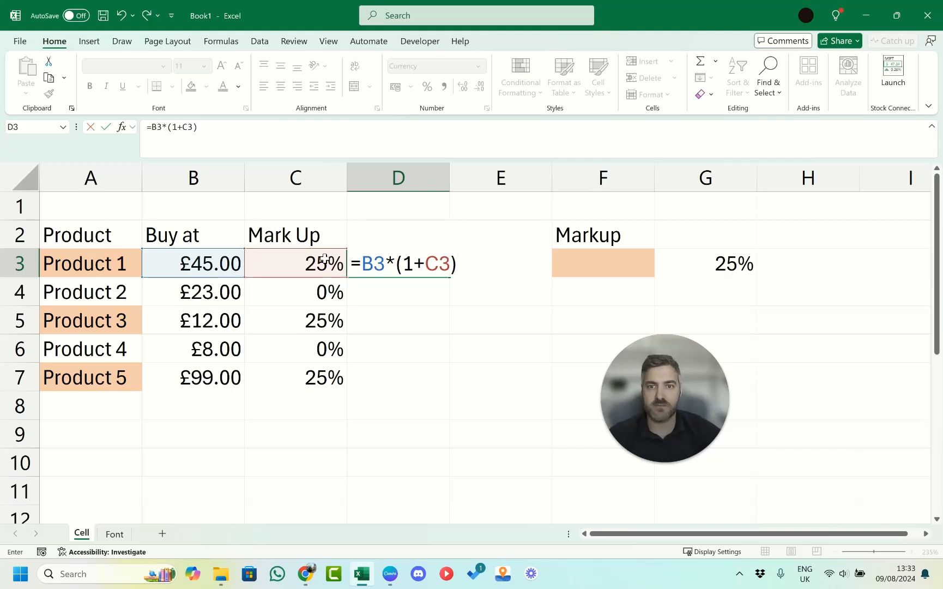
pyautogui.press('Return')
pyautogui.click(448, 267)
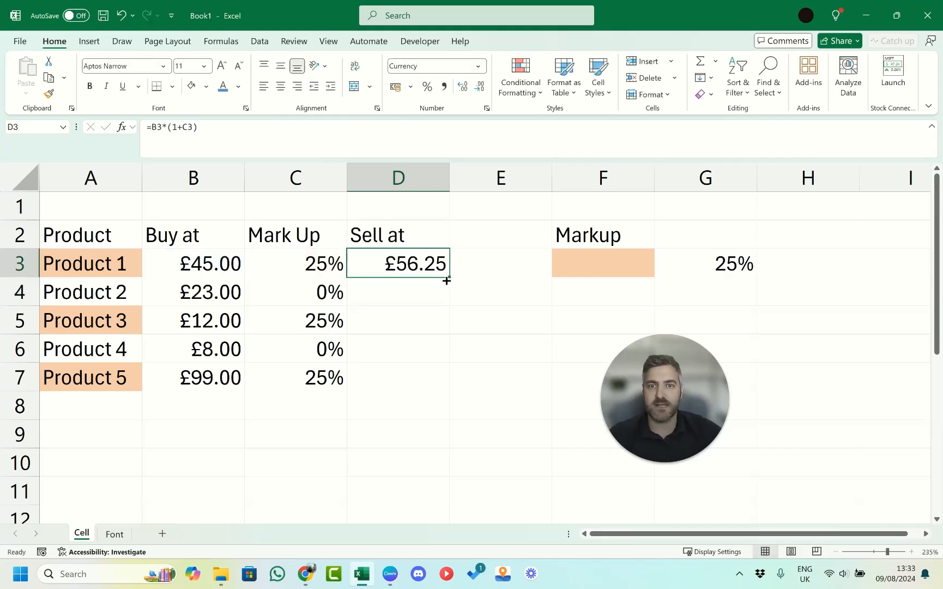
pyautogui.moveTo(448, 278); pyautogui.dragTo(441, 388)
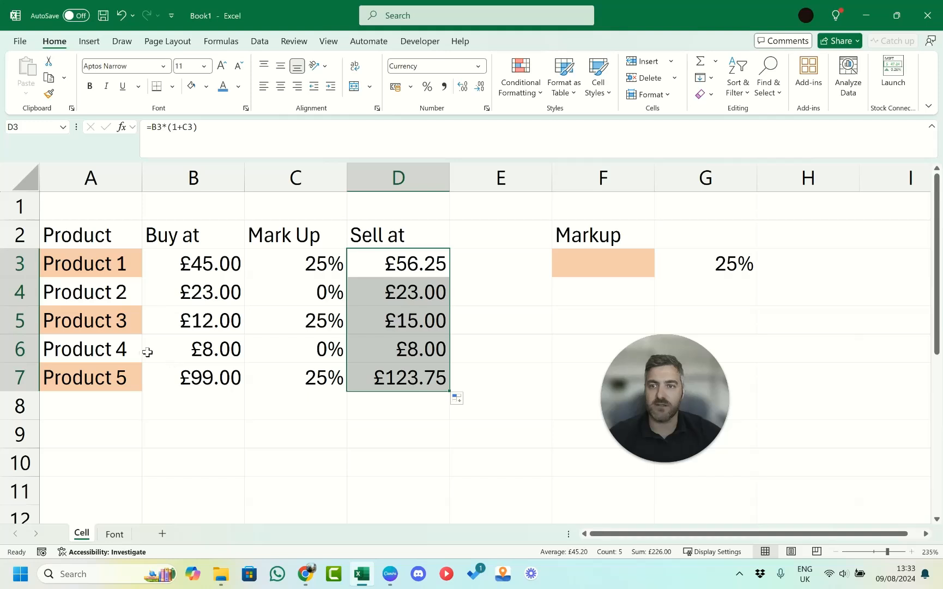
# Remove the fill from the Product 5 cell and give the Product 4 cell the light orange markup fill
pyautogui.click(116, 379)
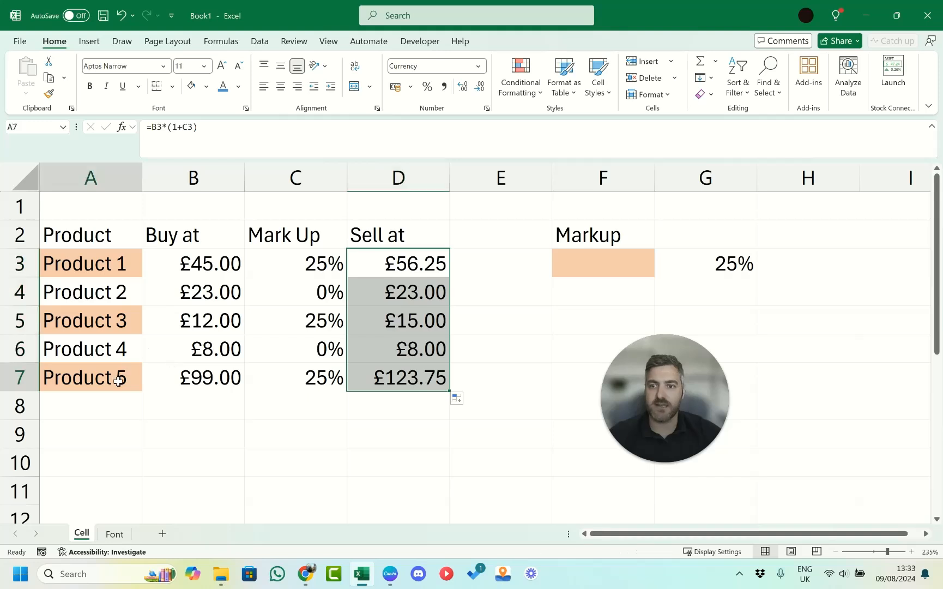
pyautogui.click(192, 87)
pyautogui.click(112, 350)
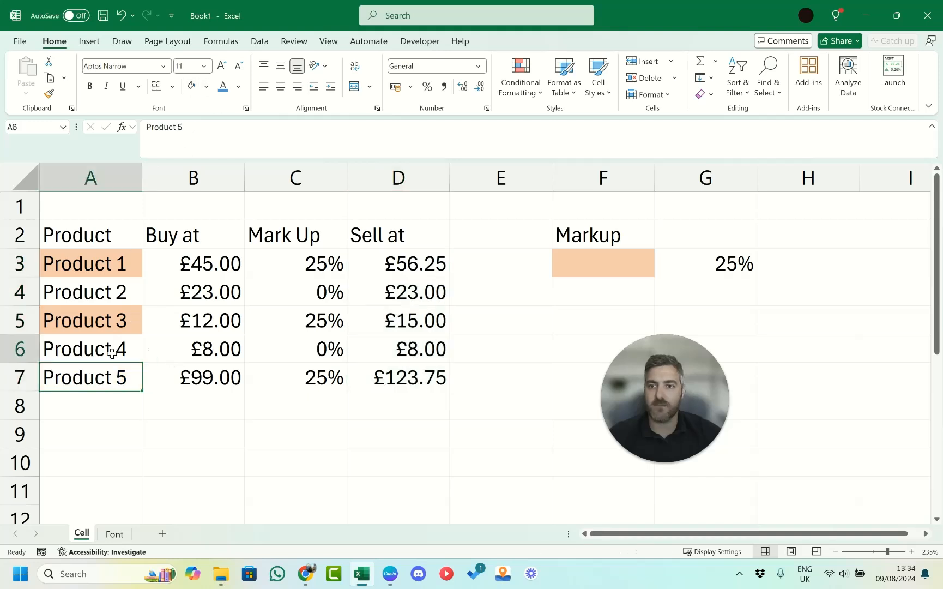
pyautogui.click(206, 86)
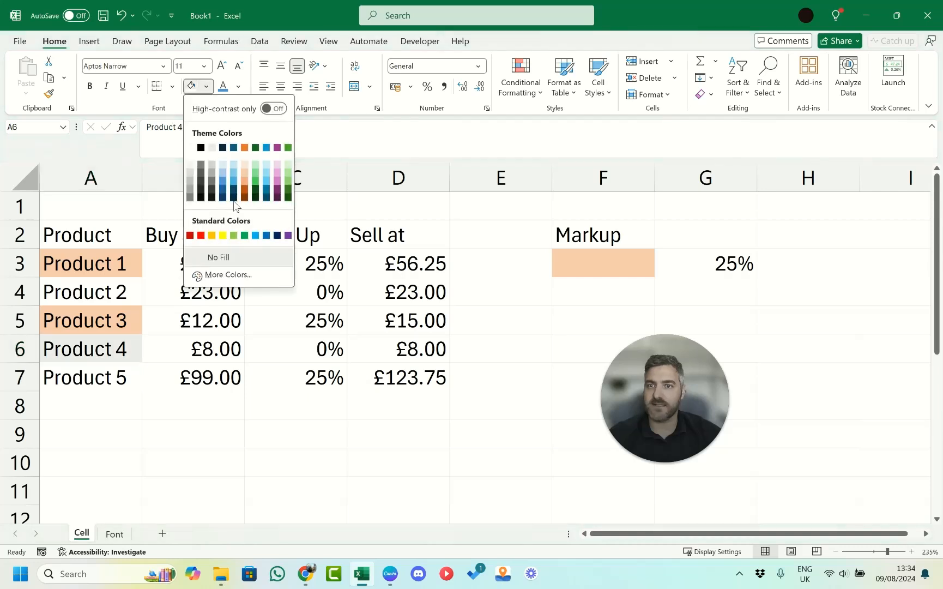
pyautogui.click(241, 172)
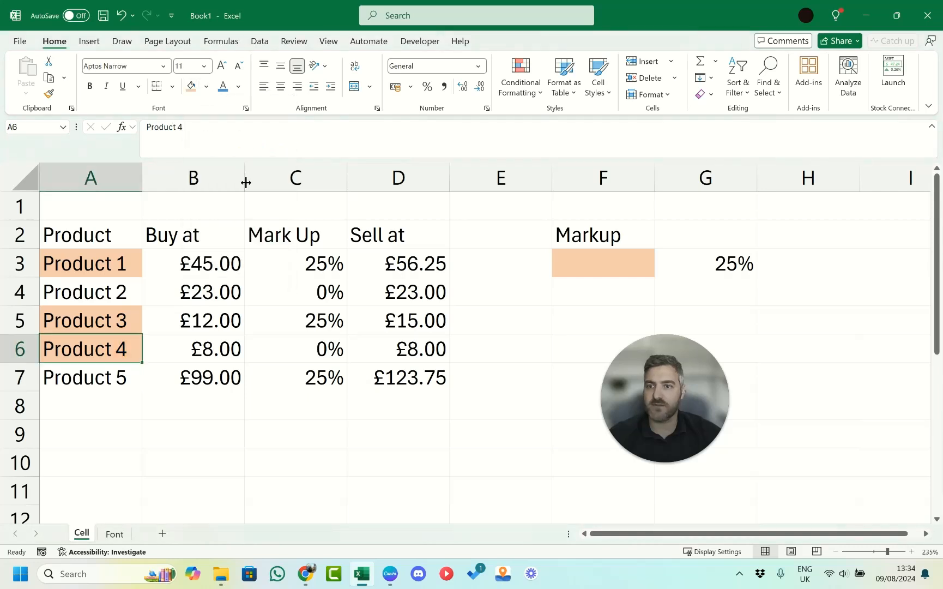
# Refill the C3 and D3 formulas down to row 7 to recalculate markups and selling prices for the changed colours
pyautogui.click(400, 263)
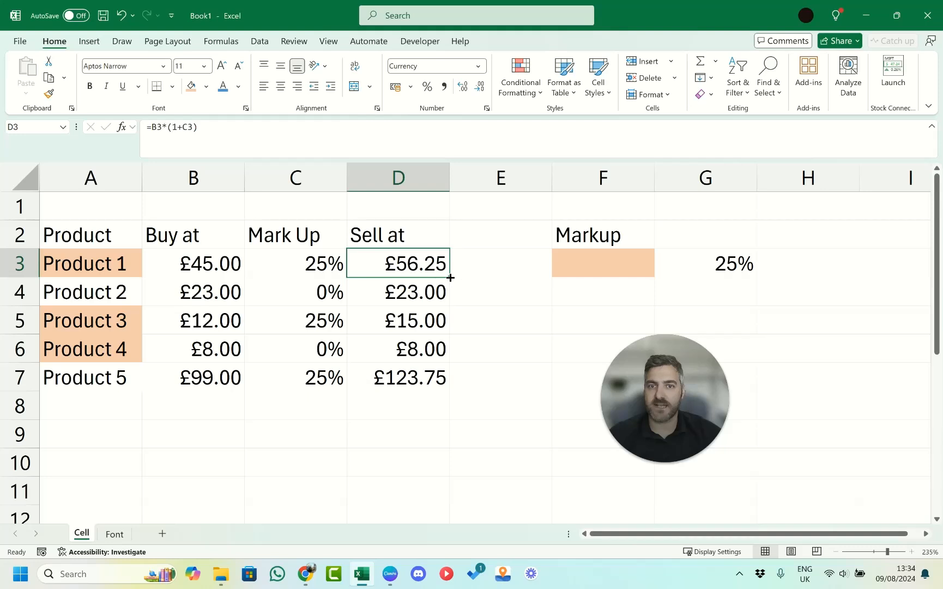
pyautogui.press('Left')
pyautogui.moveTo(349, 279); pyautogui.dragTo(349, 392)
pyautogui.click(424, 265)
pyautogui.moveTo(448, 275); pyautogui.dragTo(447, 388)
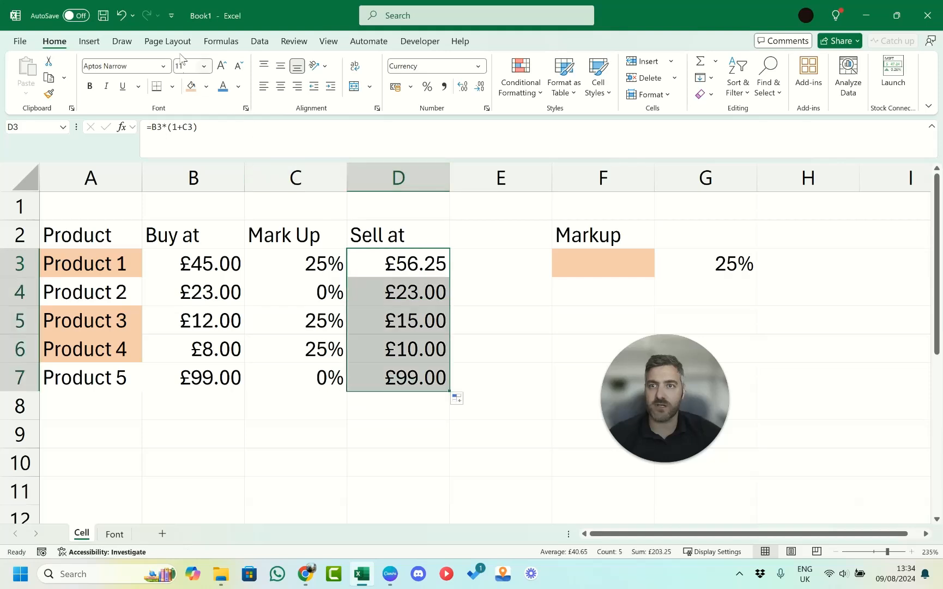
# Clear the fill from the Product 4 cell and apply the light orange fill to the Product 5 cell
pyautogui.click(131, 349)
pyautogui.click(206, 87)
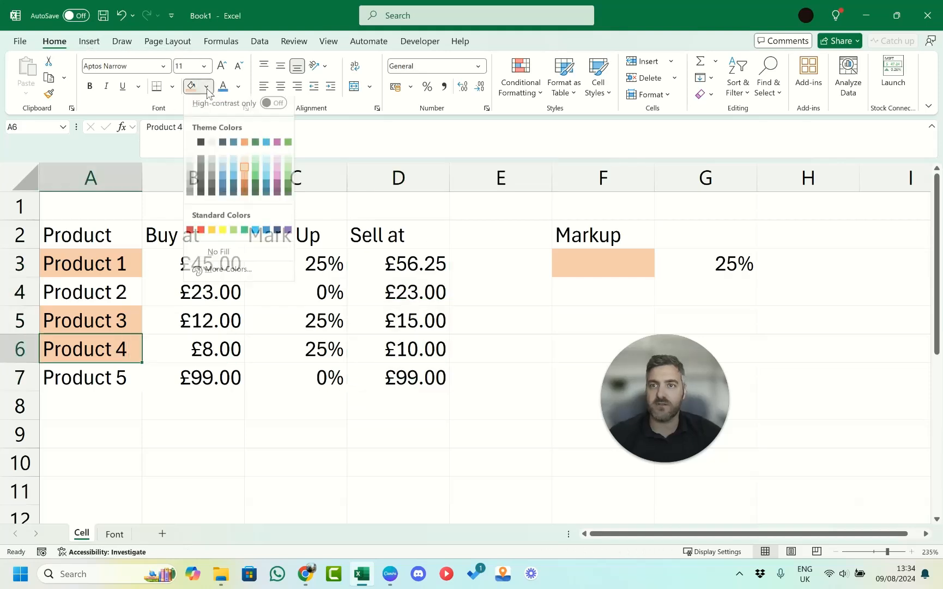
pyautogui.click(214, 255)
pyautogui.click(116, 368)
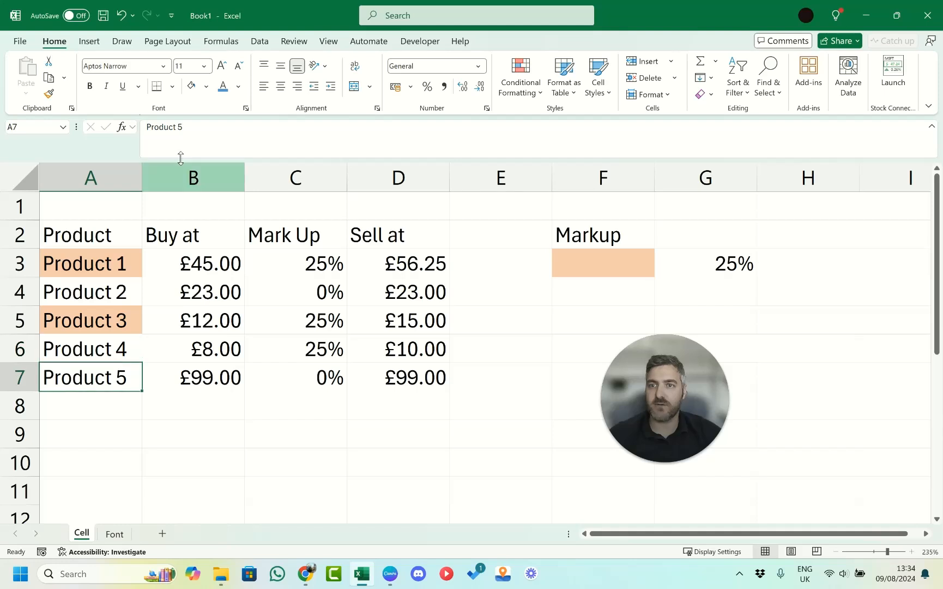
pyautogui.click(206, 87)
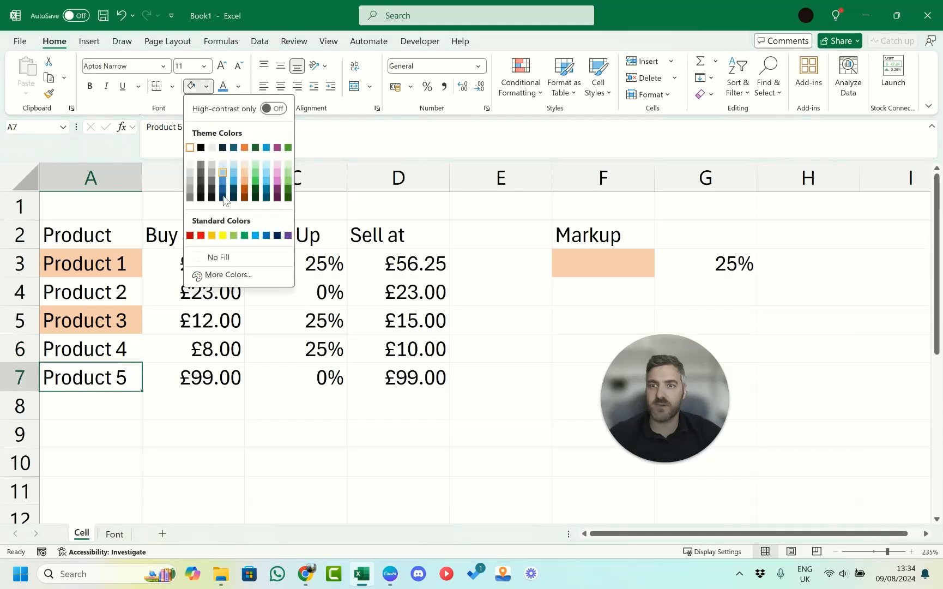
pyautogui.click(244, 176)
# Update the Mark Up and Sell at columns by filling C3 and D3 down to row 7 again
pyautogui.click(325, 262)
pyautogui.doubleClick(350, 277)
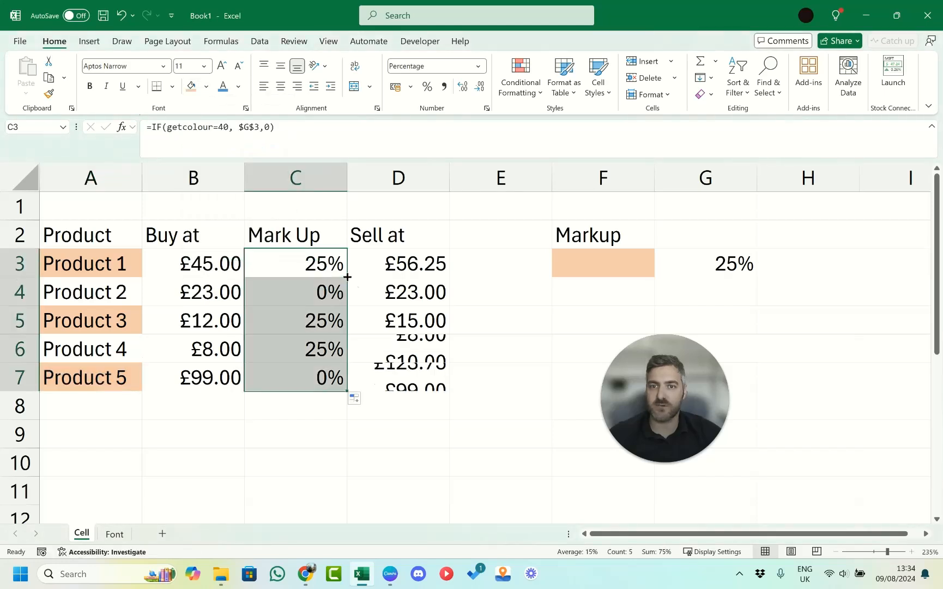
pyautogui.click(420, 282)
pyautogui.click(439, 263)
pyautogui.doubleClick(449, 278)
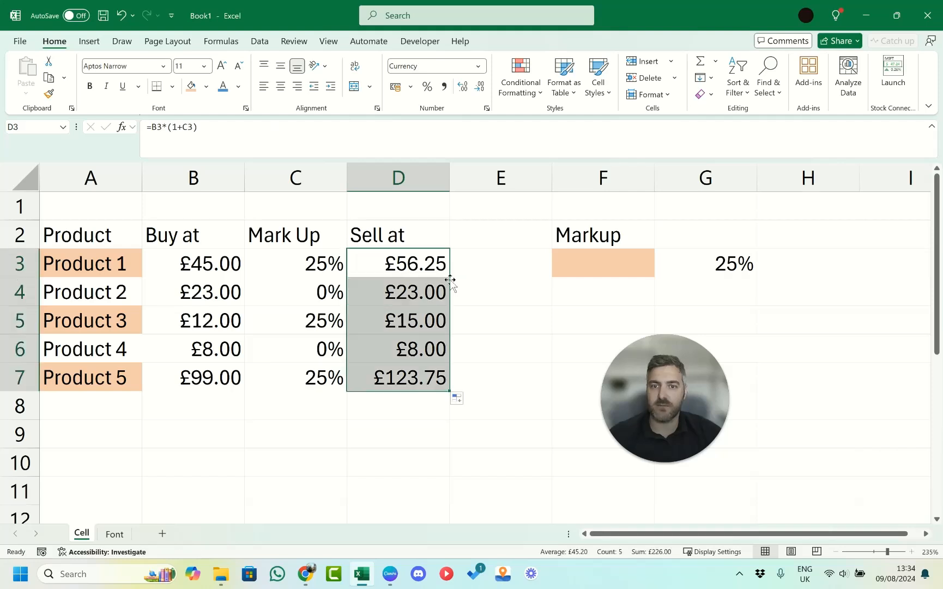
pyautogui.click(493, 349)
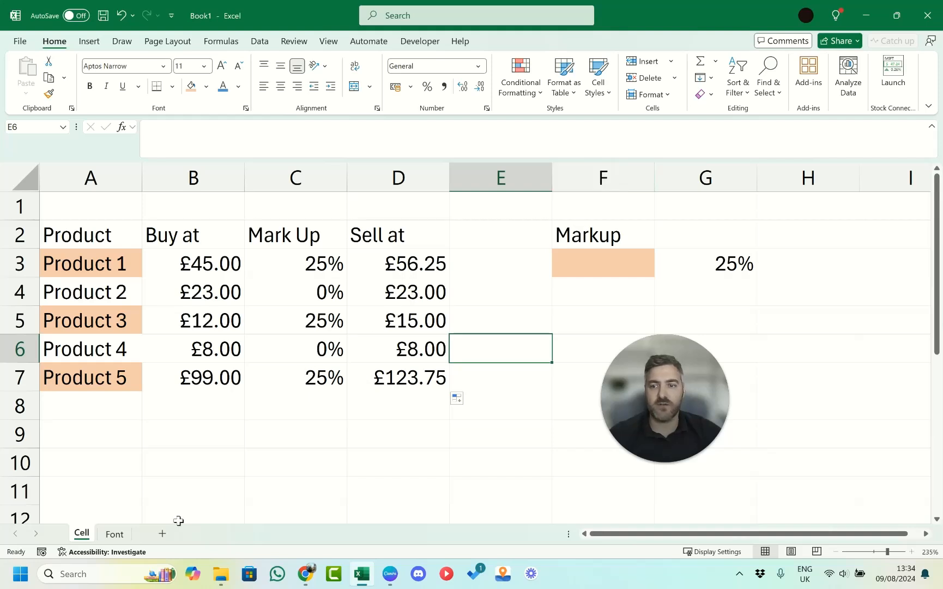
# Switch to the Font sheet and check which products use the same font colour as the markup key in F3
pyautogui.click(115, 534)
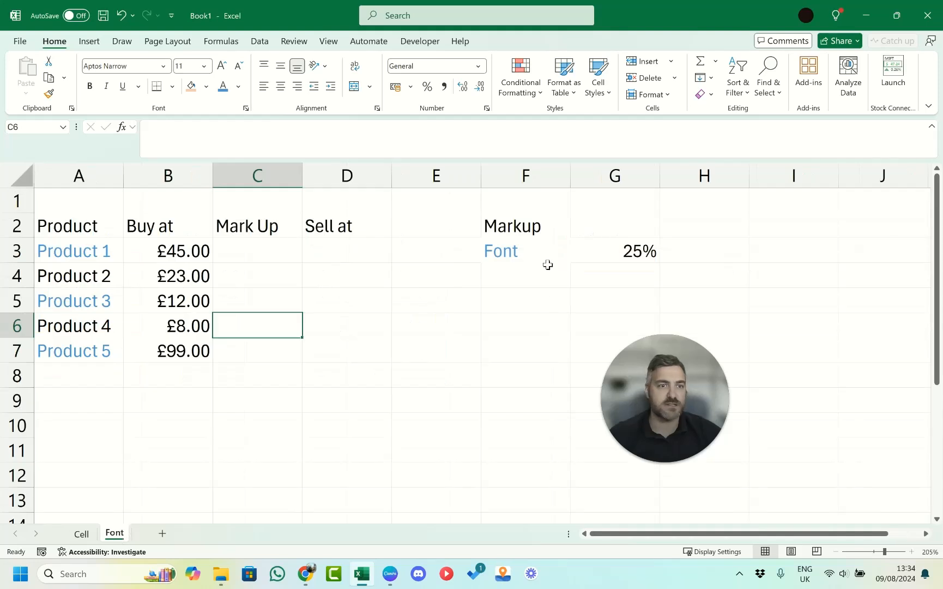
pyautogui.click(515, 253)
pyautogui.moveTo(492, 262); pyautogui.dragTo(94, 252)
pyautogui.click(87, 300)
pyautogui.click(88, 351)
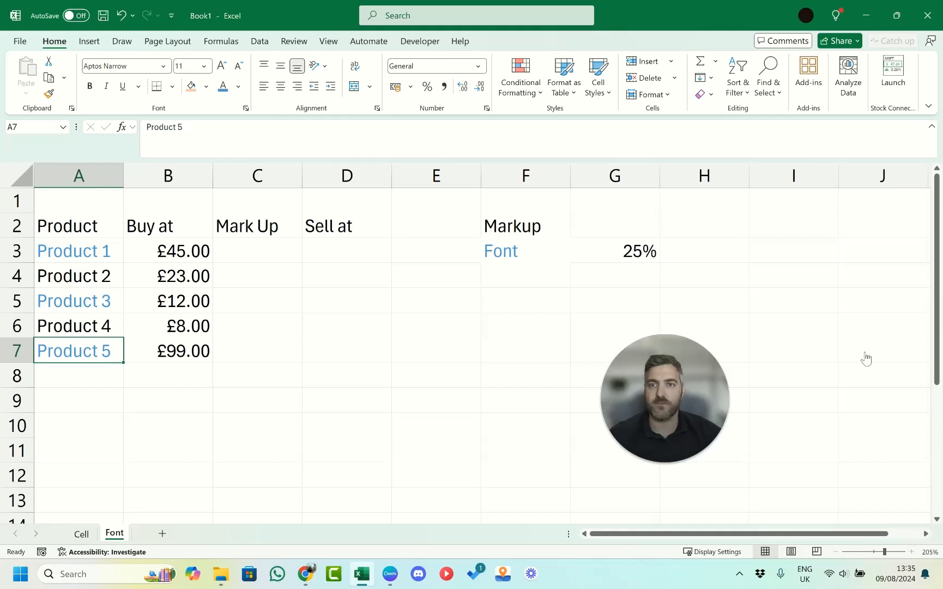
# From cell C3, define the workbook name getfontcolour as =GET.CELL(24,Font!A3), with the cell reference made relative
pyautogui.click(260, 252)
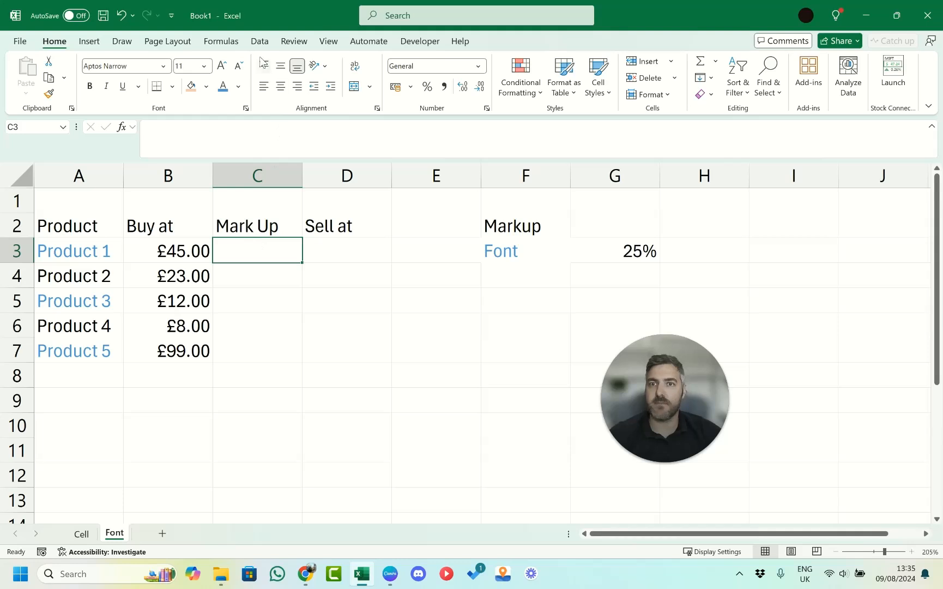
pyautogui.click(220, 41)
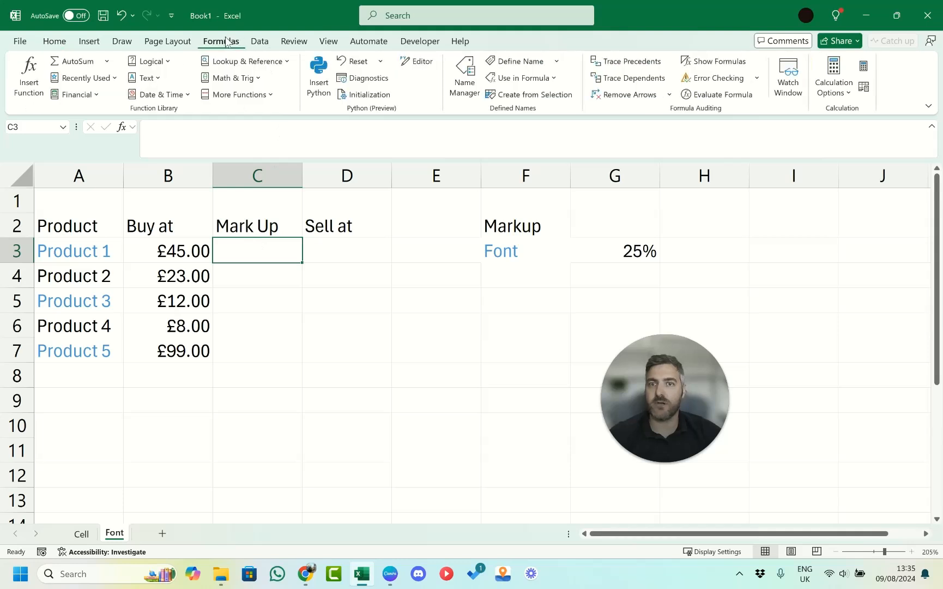
pyautogui.click(512, 62)
pyautogui.write('getfontcolour')
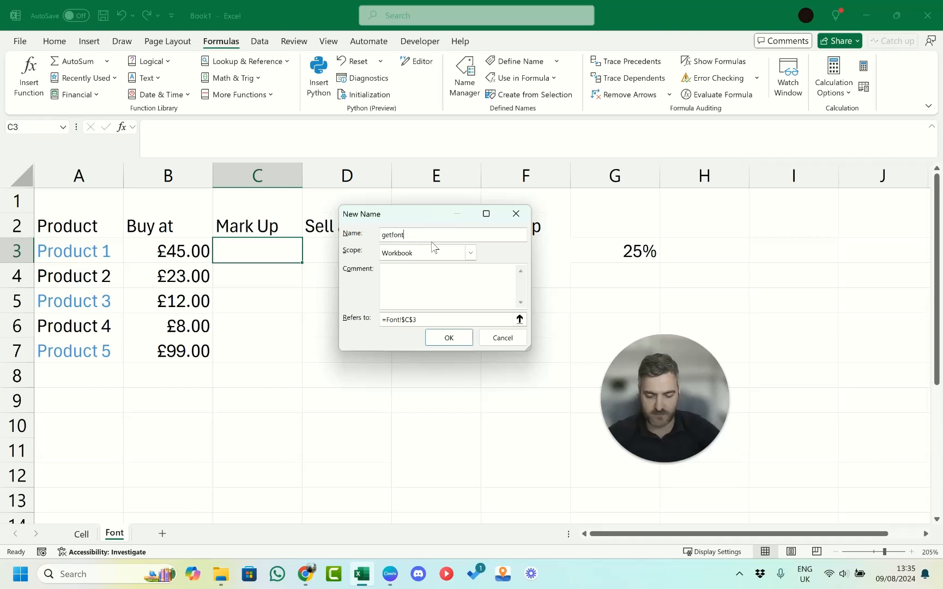
pyautogui.click(434, 317)
pyautogui.press('BackSpace')
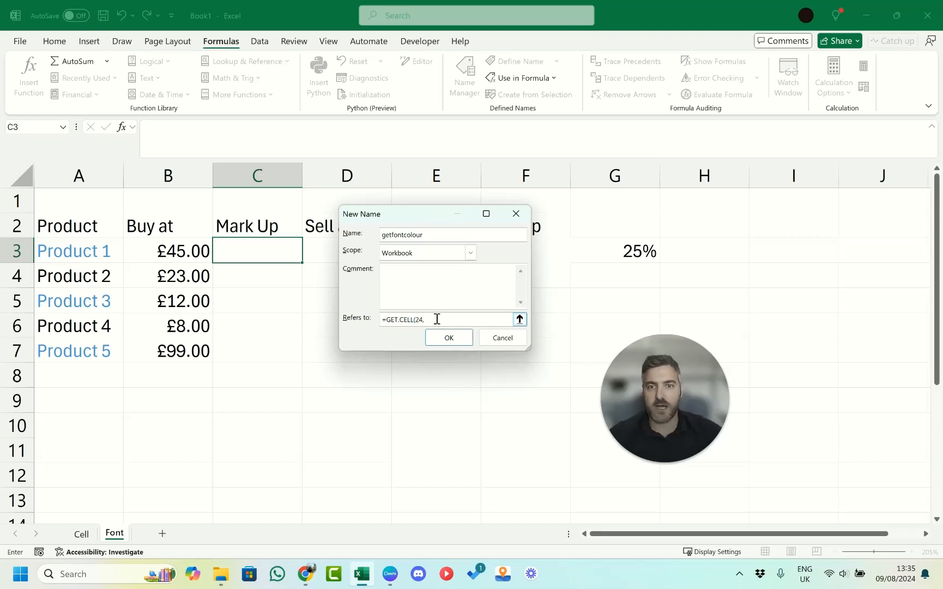
pyautogui.click(111, 251)
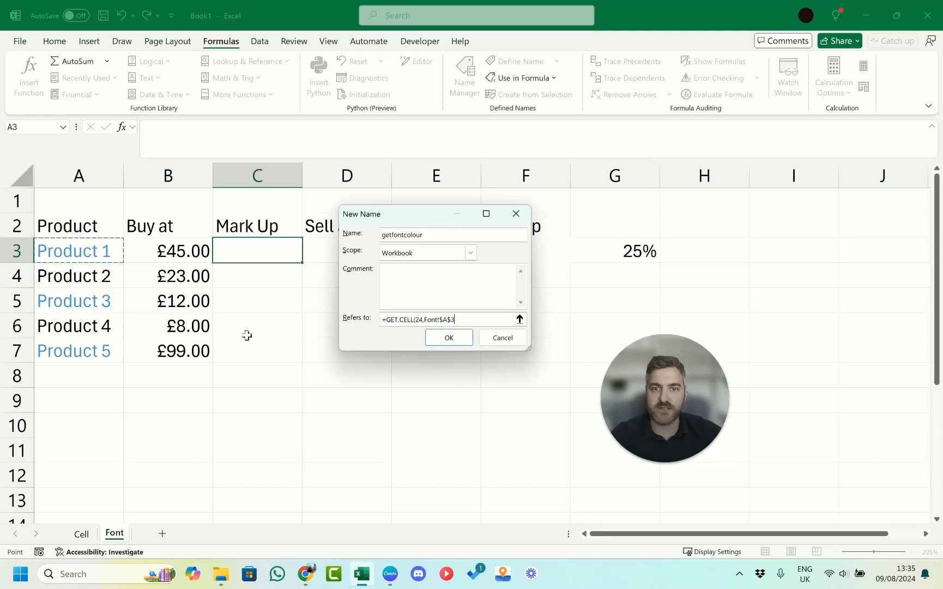
pyautogui.click(452, 320)
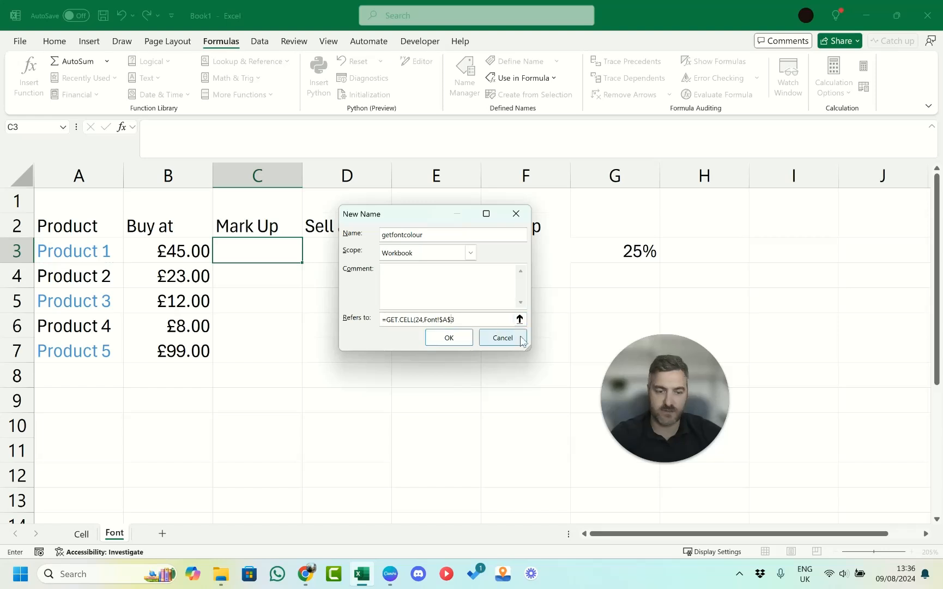
pyautogui.press('BackSpace')
pyautogui.press('BackSpace')
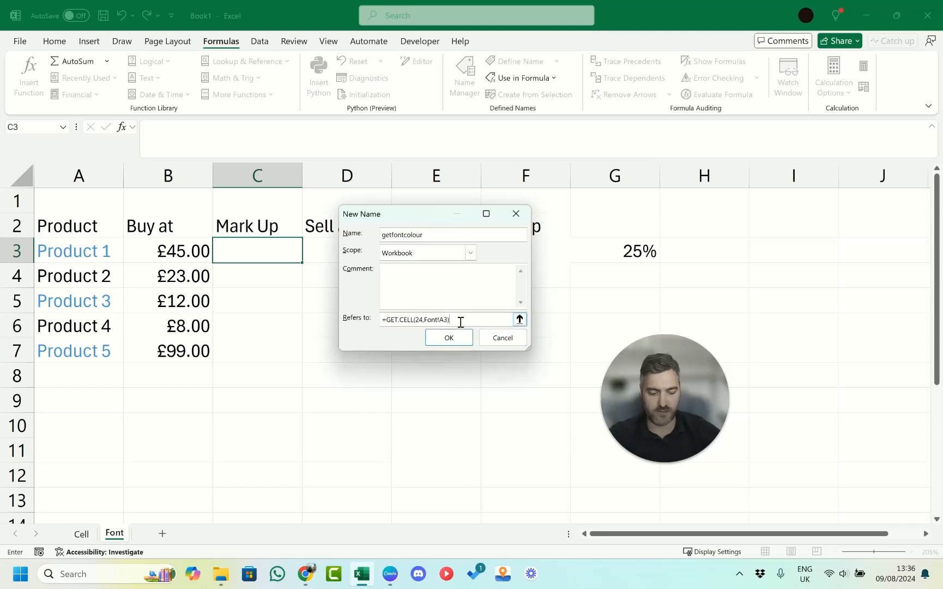
pyautogui.click(449, 337)
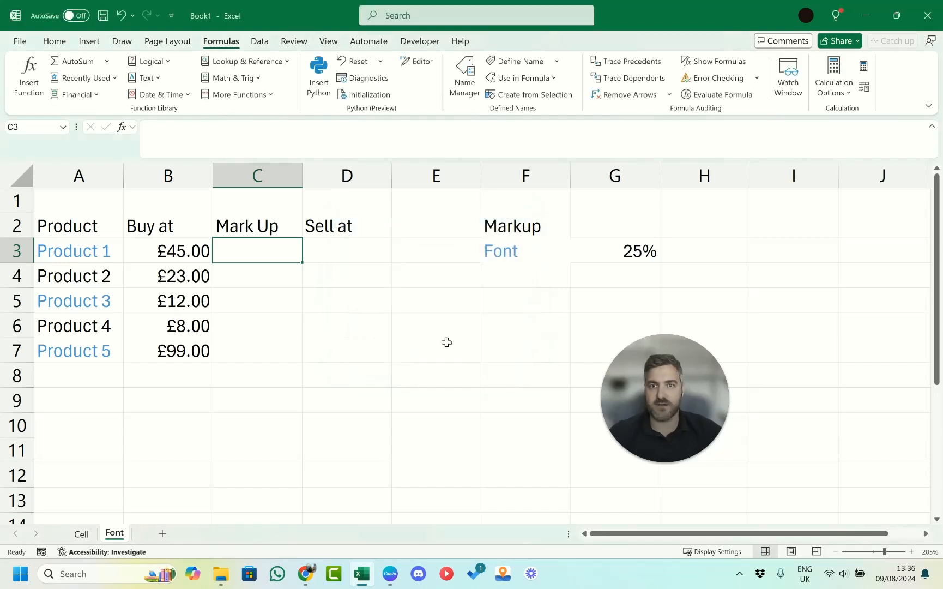
# On the Font sheet, enter =getfontcolour in C3 and fill it down to C7
pyautogui.write('=')
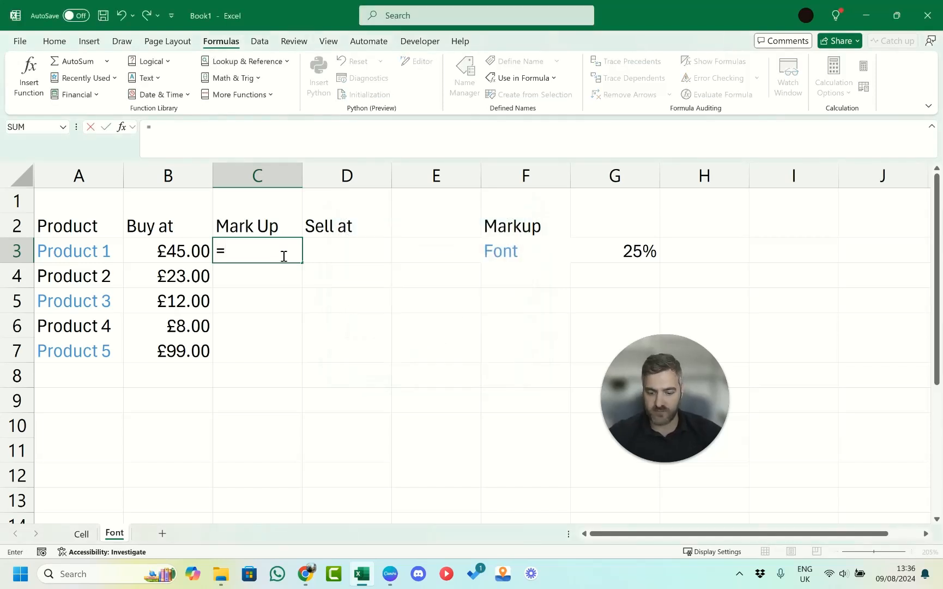
pyautogui.write('get')
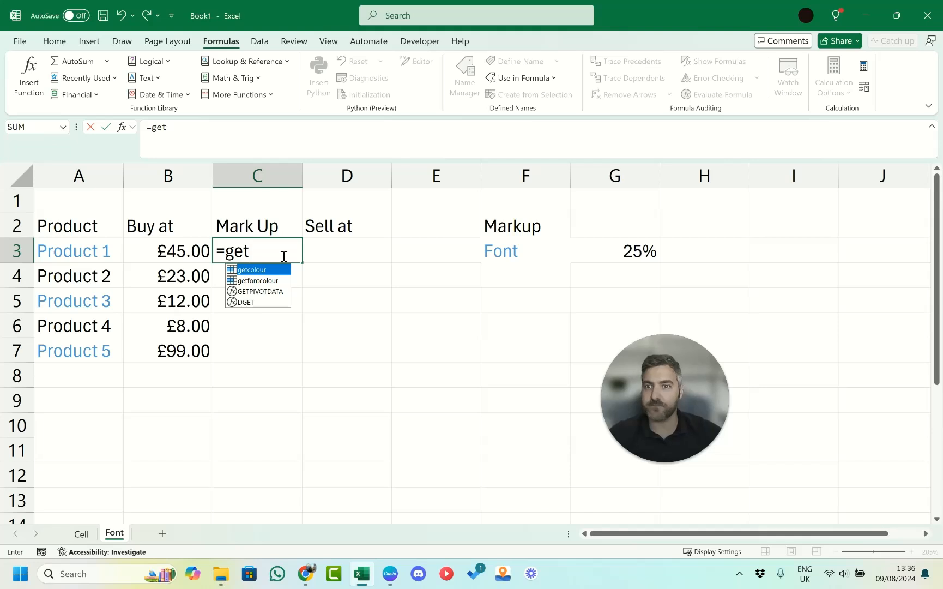
pyautogui.click(268, 282)
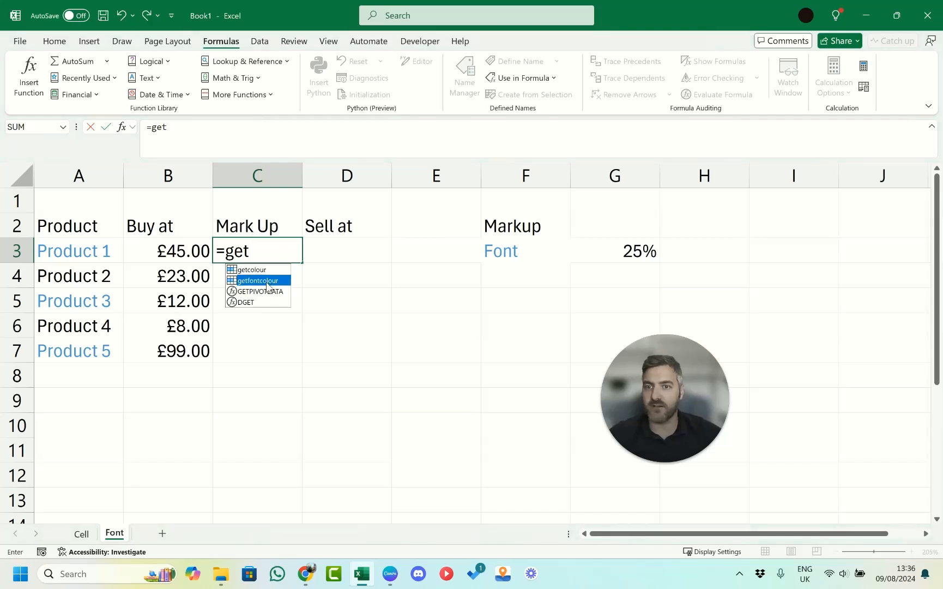
pyautogui.doubleClick(268, 281)
pyautogui.press('Return')
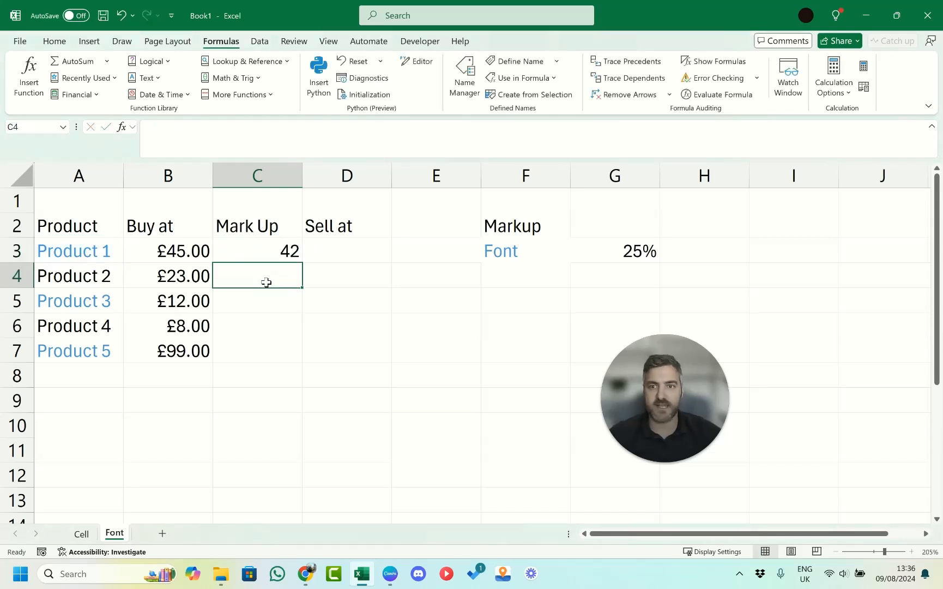
pyautogui.click(283, 255)
pyautogui.moveTo(300, 264); pyautogui.dragTo(306, 362)
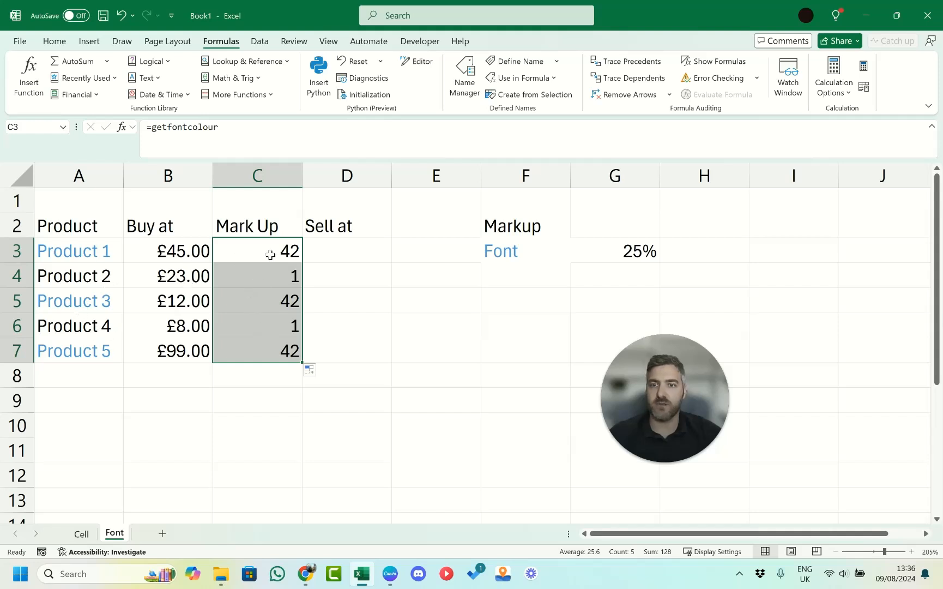
# Change the C3 formula to =IF(getfontcolour=42,G3,0) and fill it down to C7
pyautogui.click(152, 127)
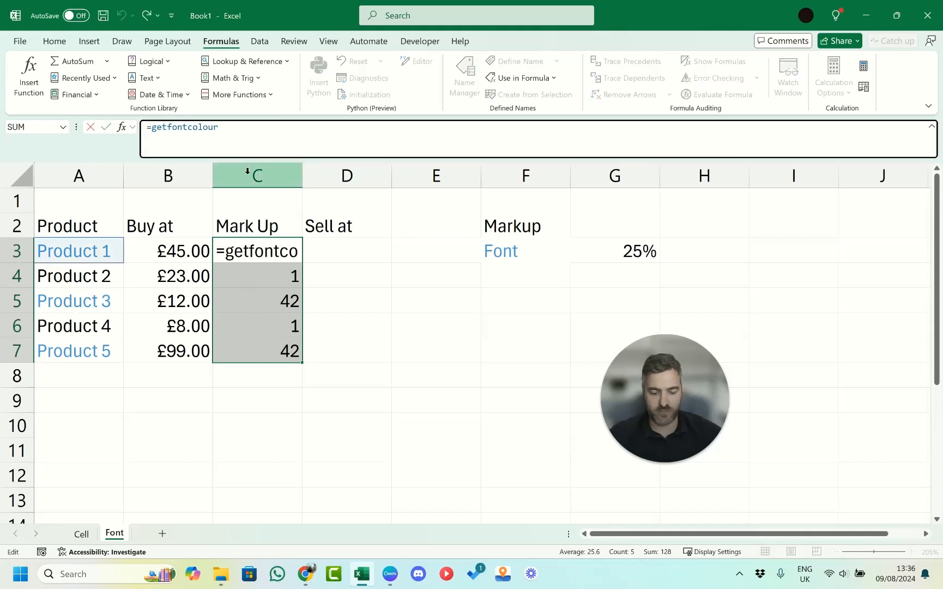
pyautogui.write('if')
pyautogui.press('Tab')
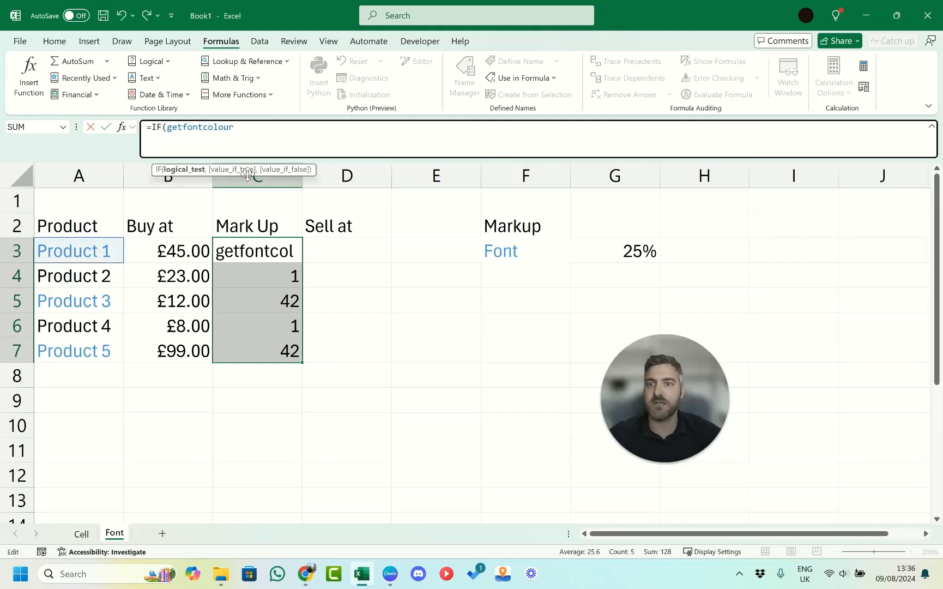
pyautogui.press('End')
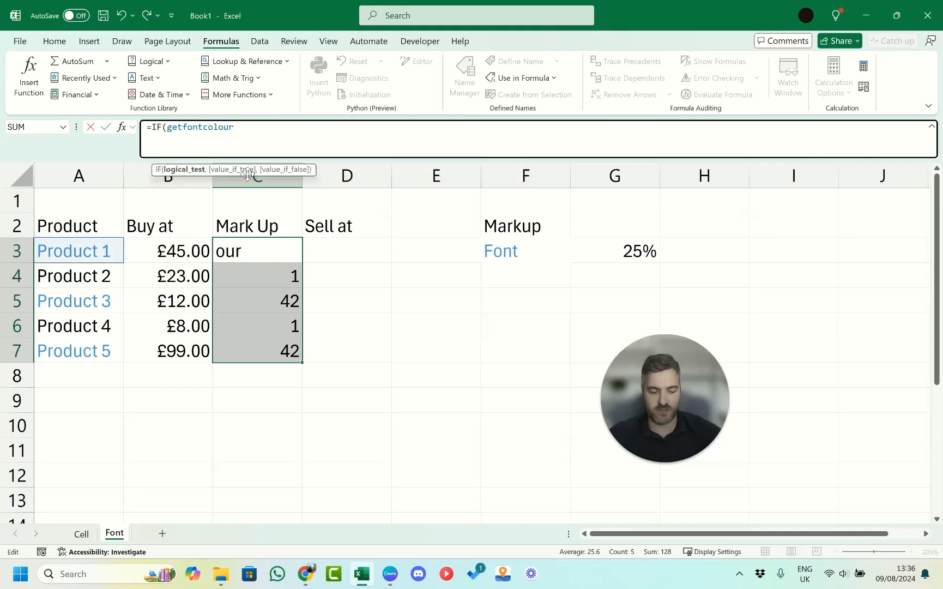
pyautogui.write('=42')
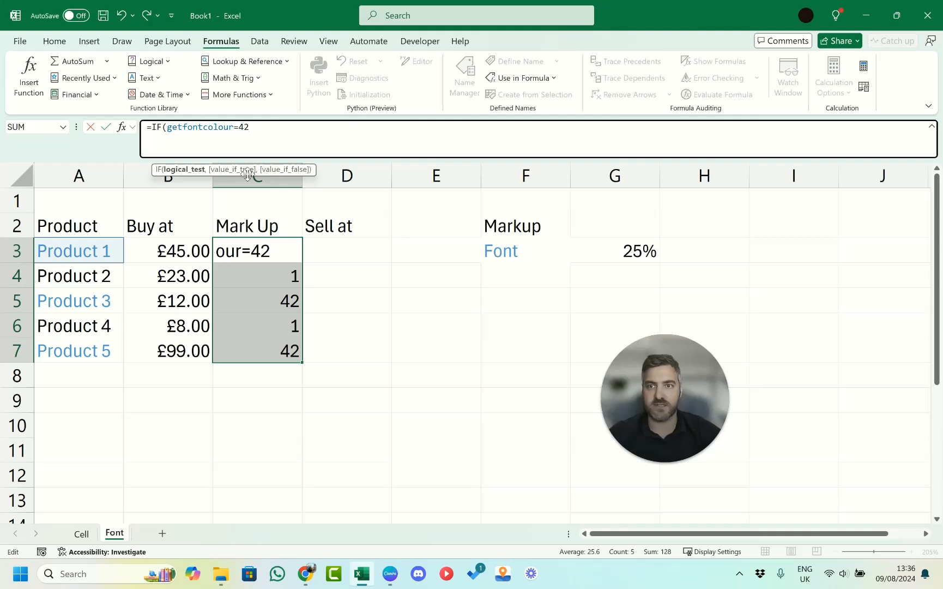
pyautogui.write(',')
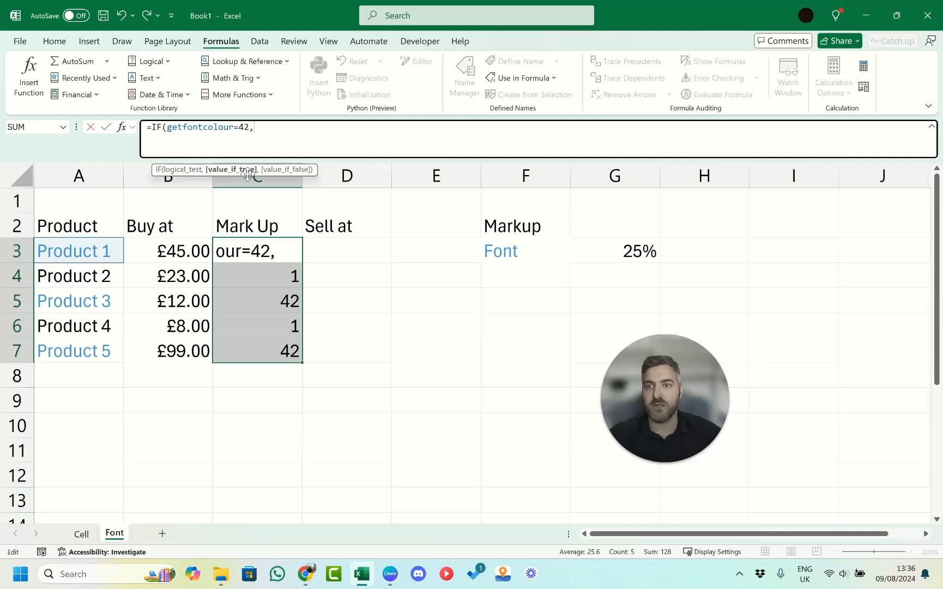
pyautogui.click(626, 251)
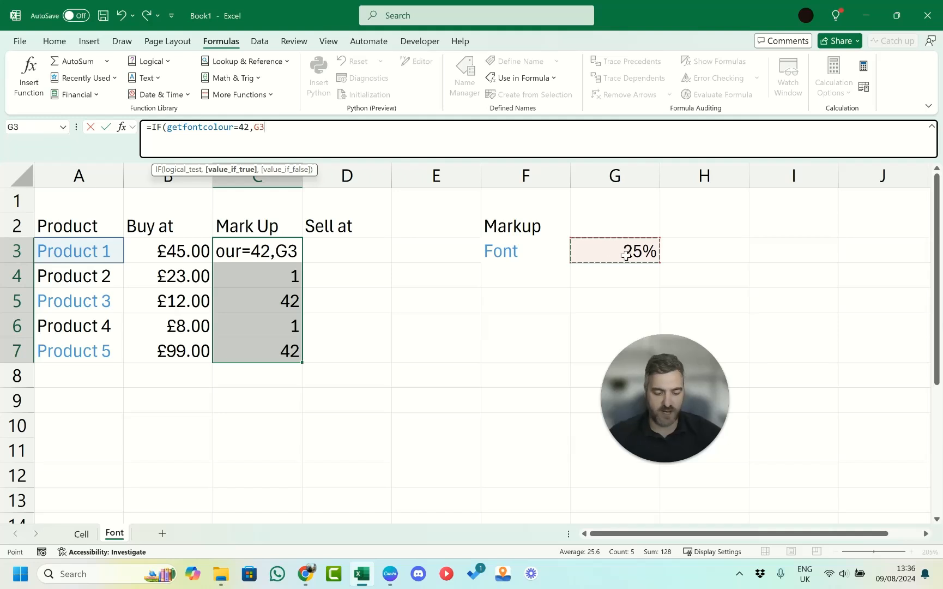
pyautogui.write(',')
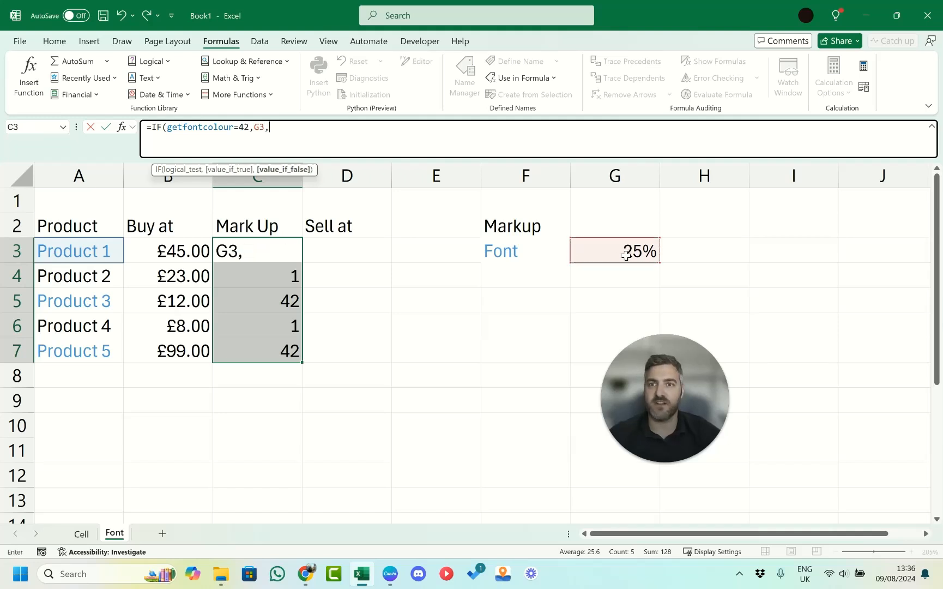
pyautogui.write('0)')
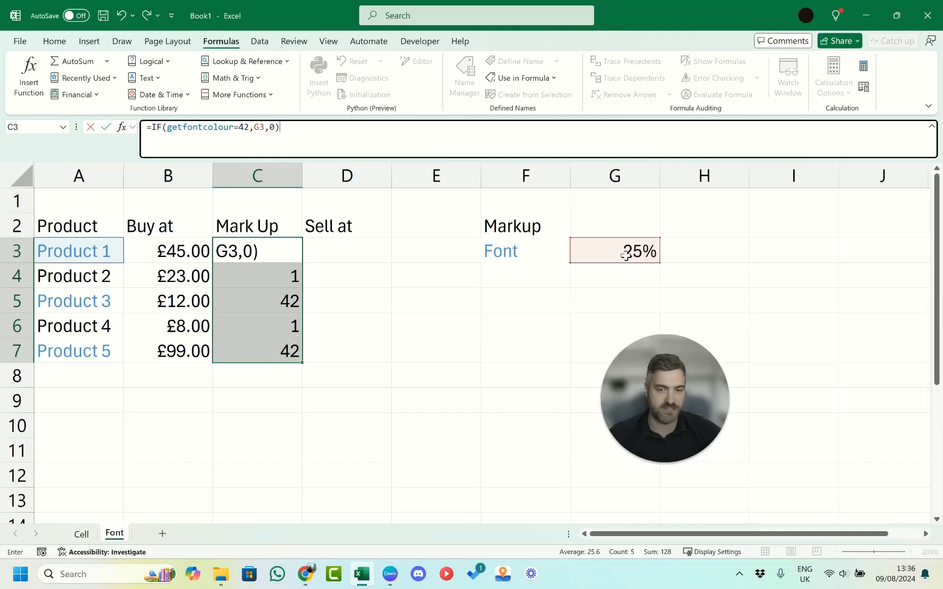
pyautogui.press('Return')
pyautogui.click(274, 250)
pyautogui.moveTo(303, 264); pyautogui.dragTo(301, 362)
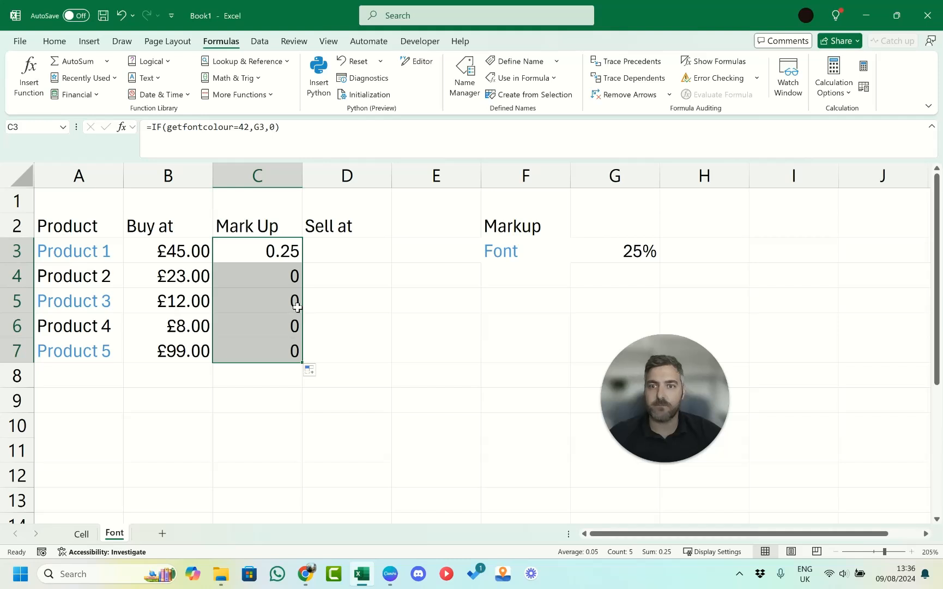
# Make the G3 reference in the C3 formula absolute as $G$3 and refill the Mark Up column down to C7
pyautogui.click(254, 128)
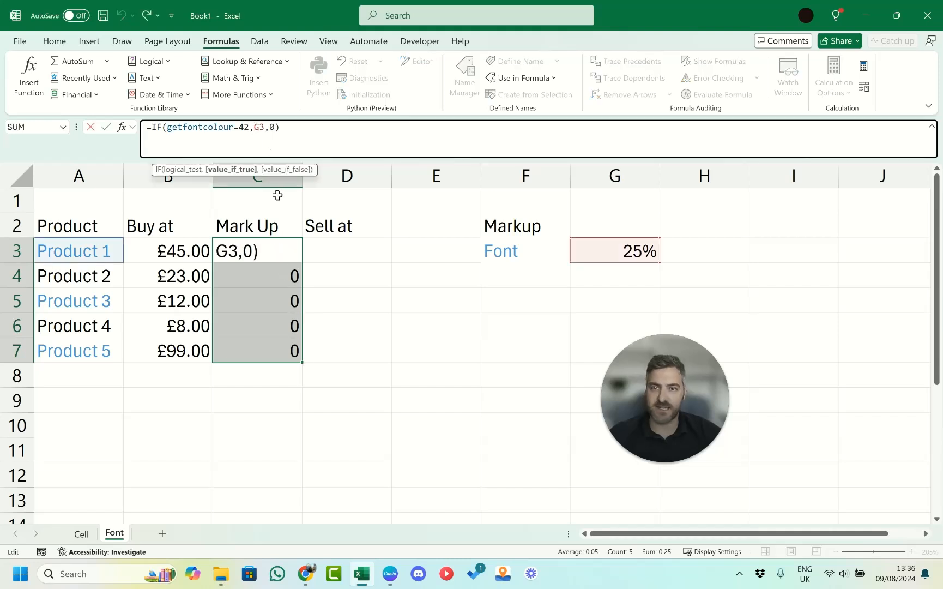
pyautogui.click(301, 250)
pyautogui.click(398, 251)
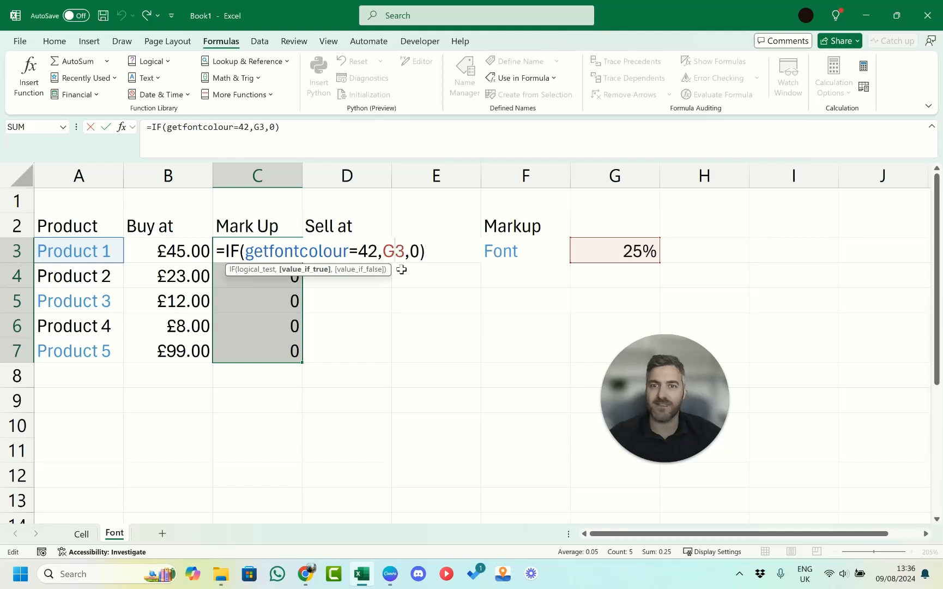
pyautogui.press('F4')
pyautogui.press('Return')
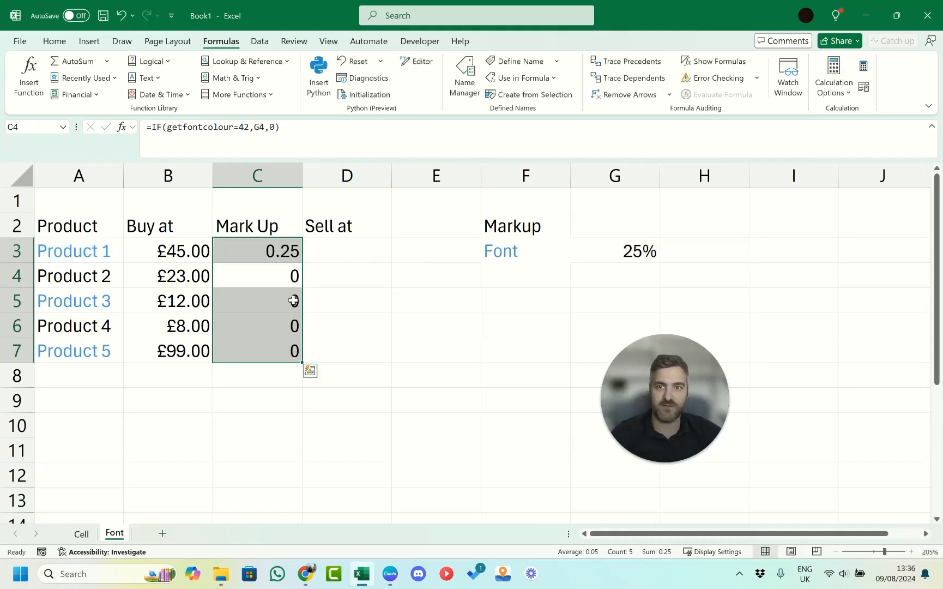
pyautogui.click(291, 257)
pyautogui.doubleClick(302, 264)
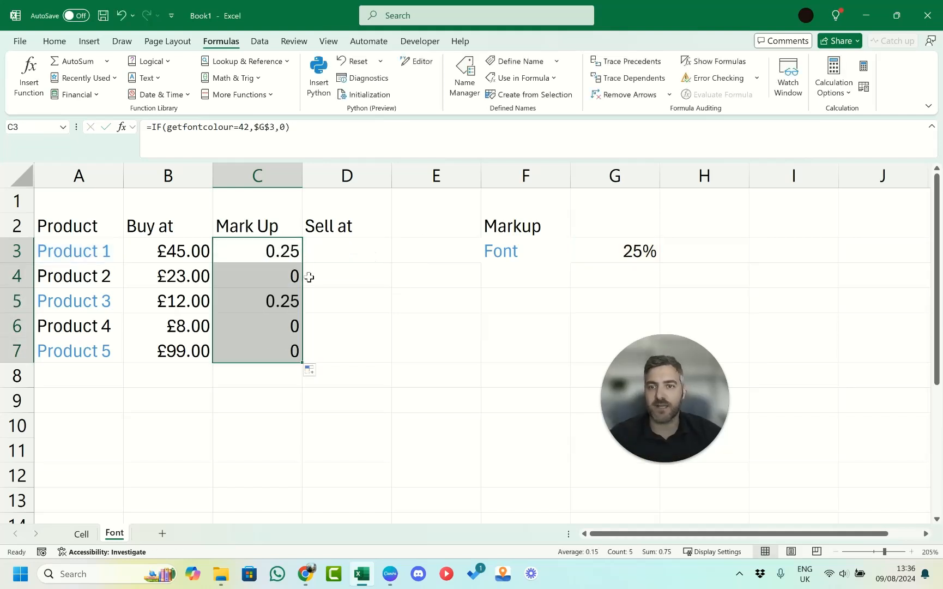
# Format the Mark Up values in C3:C7 as percentages
pyautogui.click(54, 40)
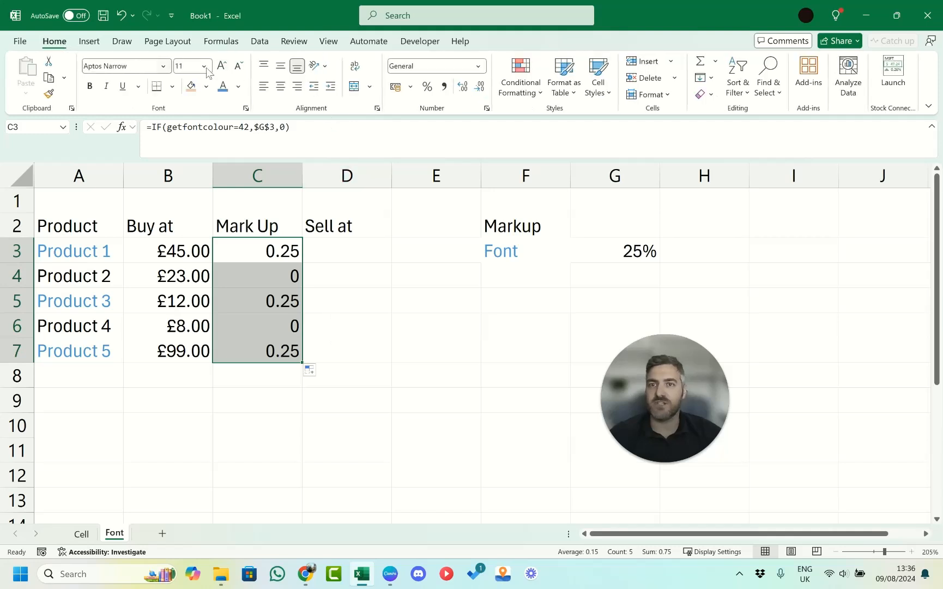
pyautogui.click(427, 87)
pyautogui.click(370, 298)
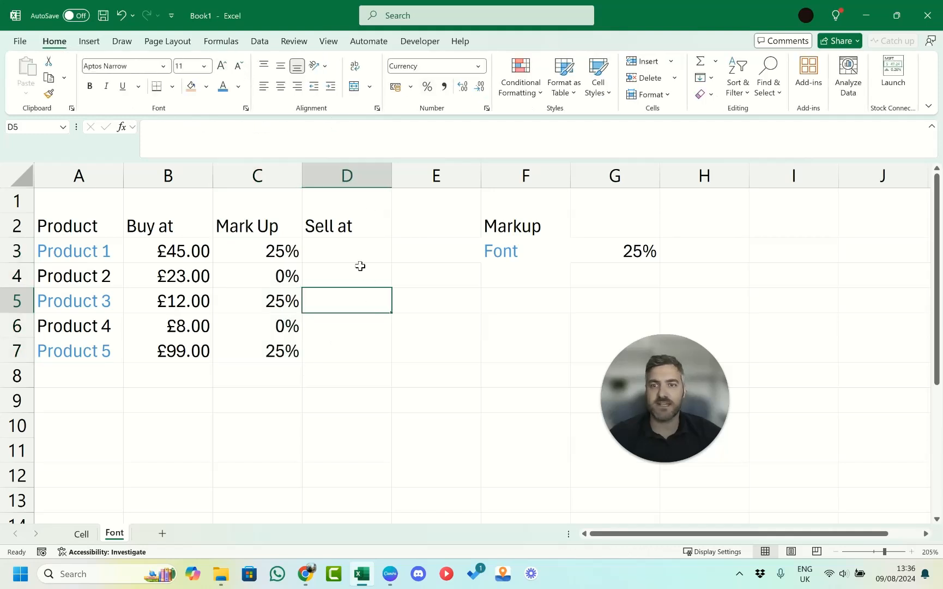
# Calculate the selling prices by entering =B3*(1+C3) in D3 and filling it down to D7
pyautogui.click(360, 257)
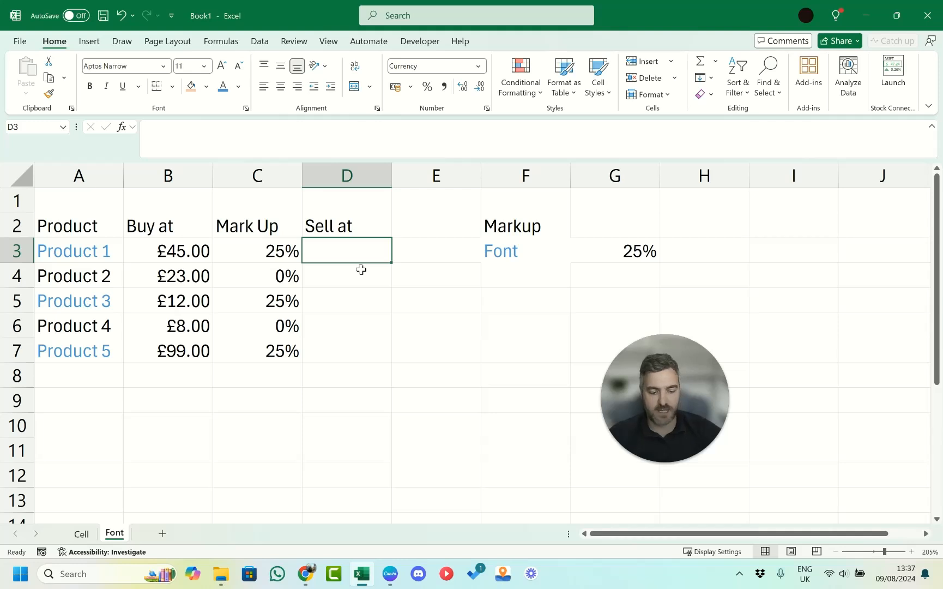
pyautogui.write('=')
pyautogui.click(180, 251)
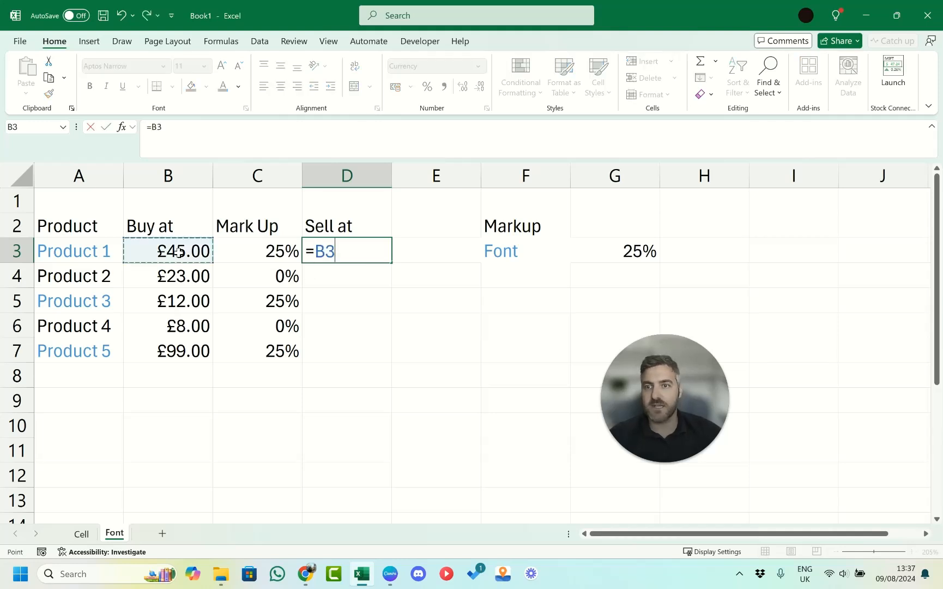
pyautogui.write('*')
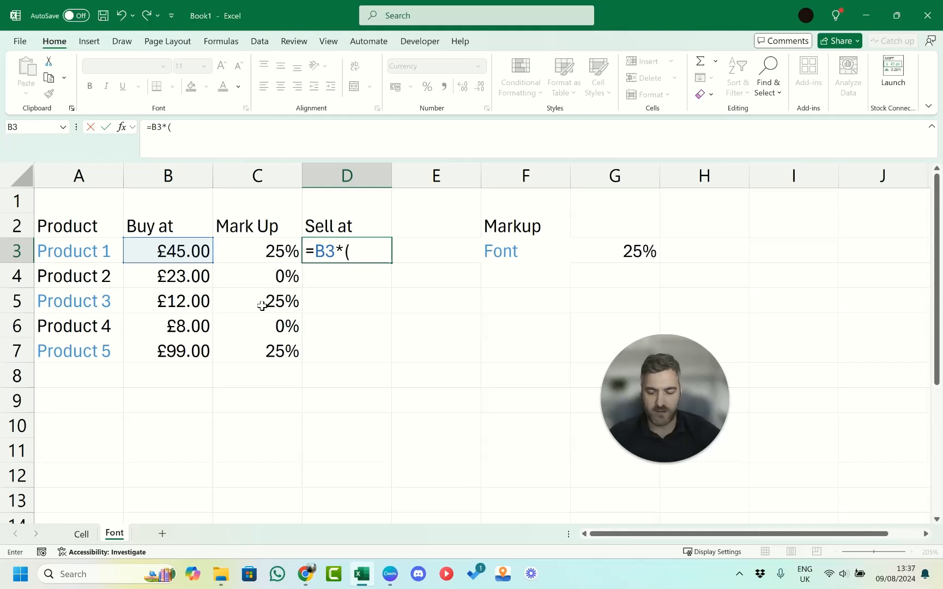
pyautogui.write('(1+')
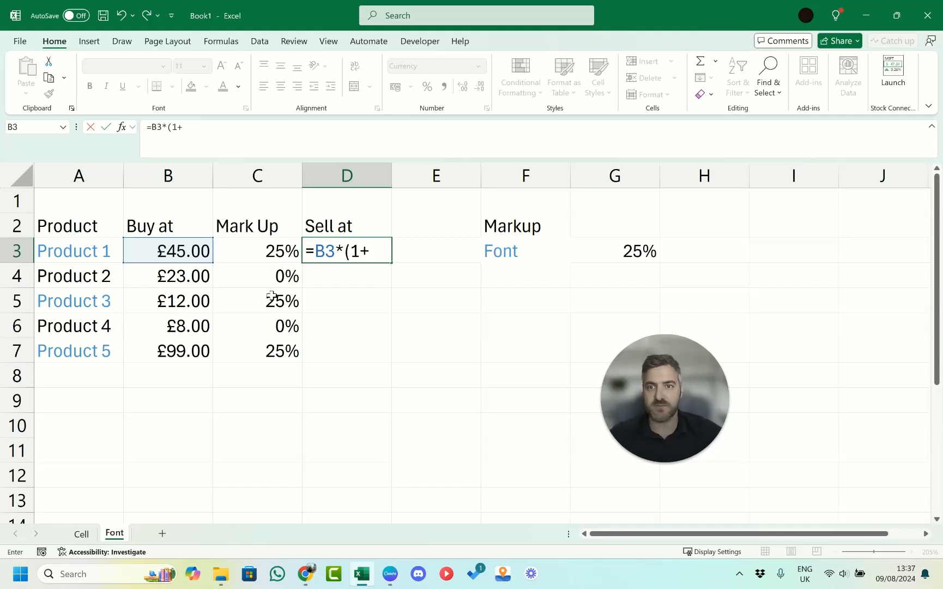
pyautogui.click(270, 257)
pyautogui.write(')')
pyautogui.press('Return')
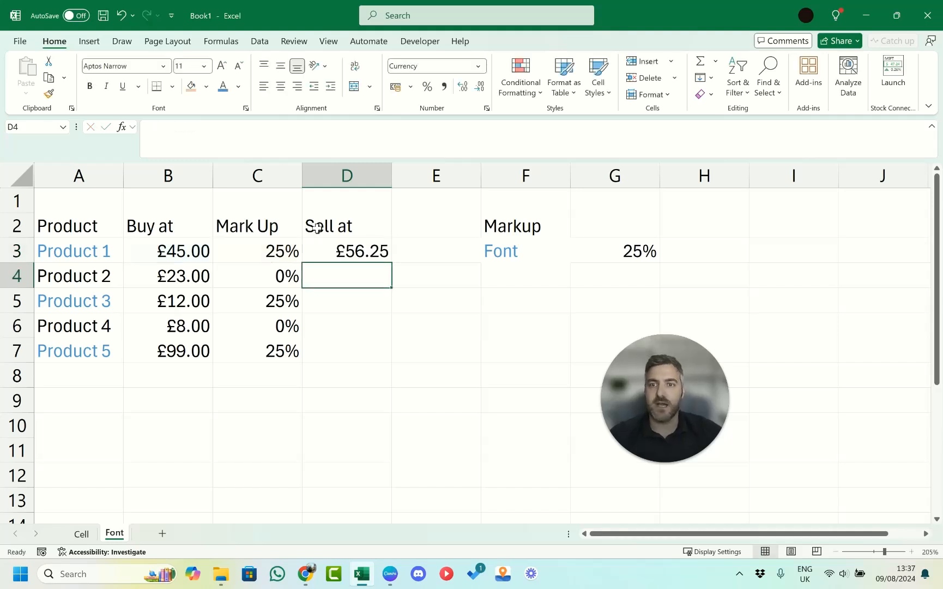
pyautogui.click(337, 250)
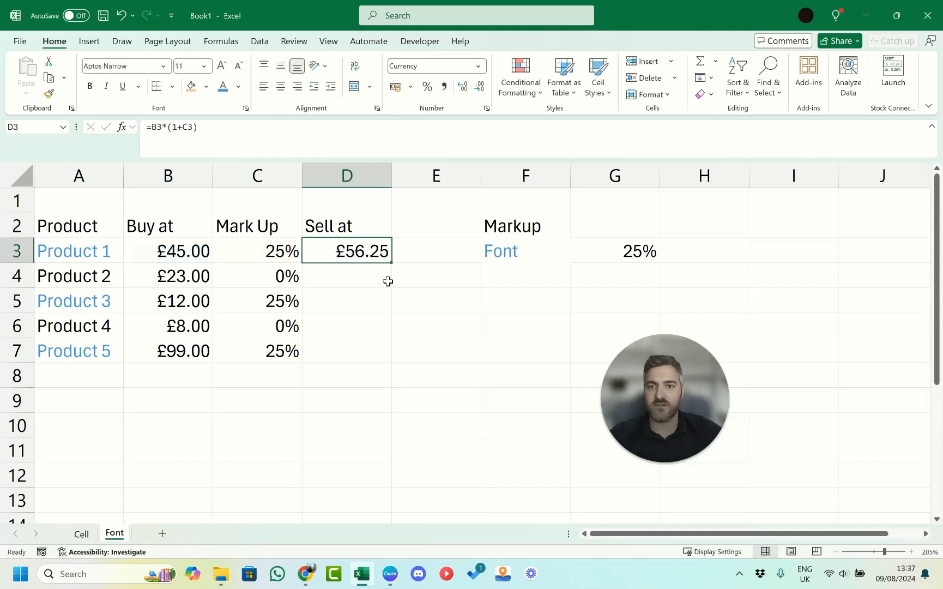
pyautogui.moveTo(390, 263); pyautogui.dragTo(388, 360)
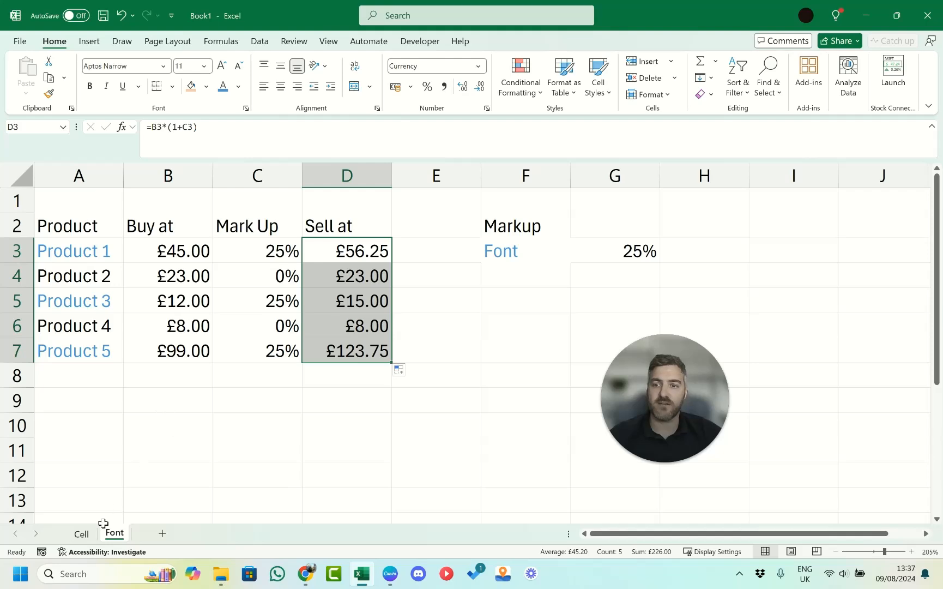
# On the Cell sheet, apply the light orange fill to the Product 4 cell and refill Mark Up from C5 to C7
pyautogui.click(82, 533)
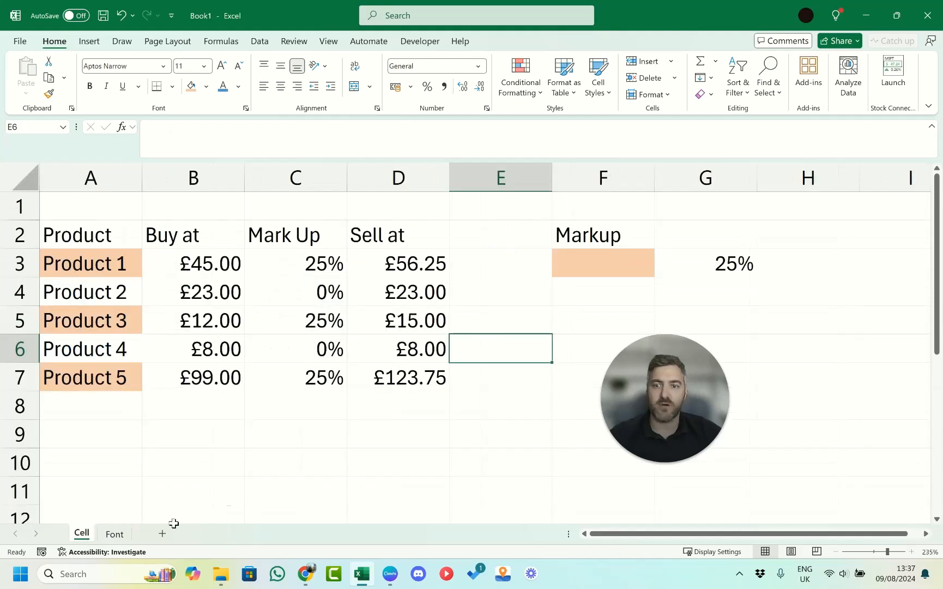
pyautogui.click(110, 538)
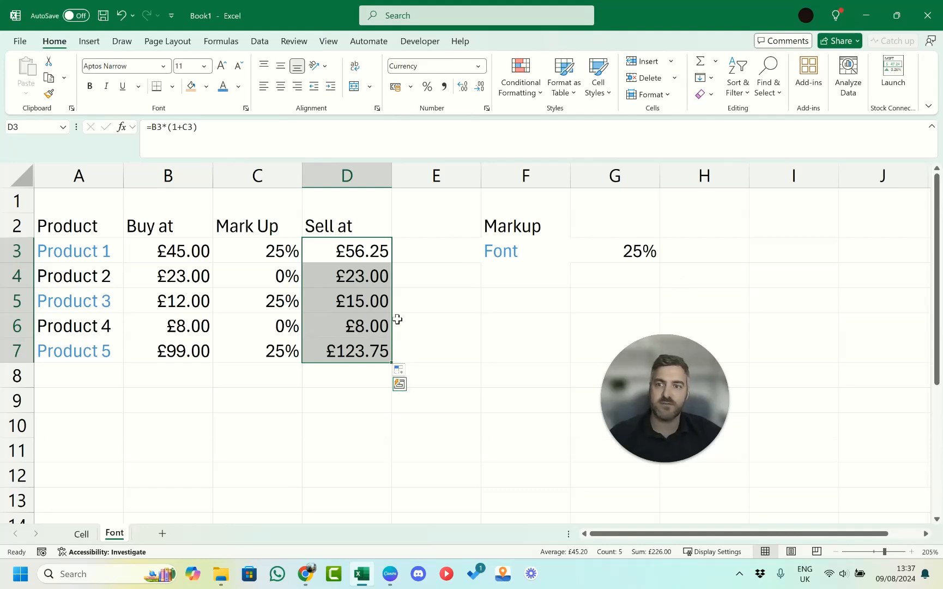
pyautogui.click(81, 542)
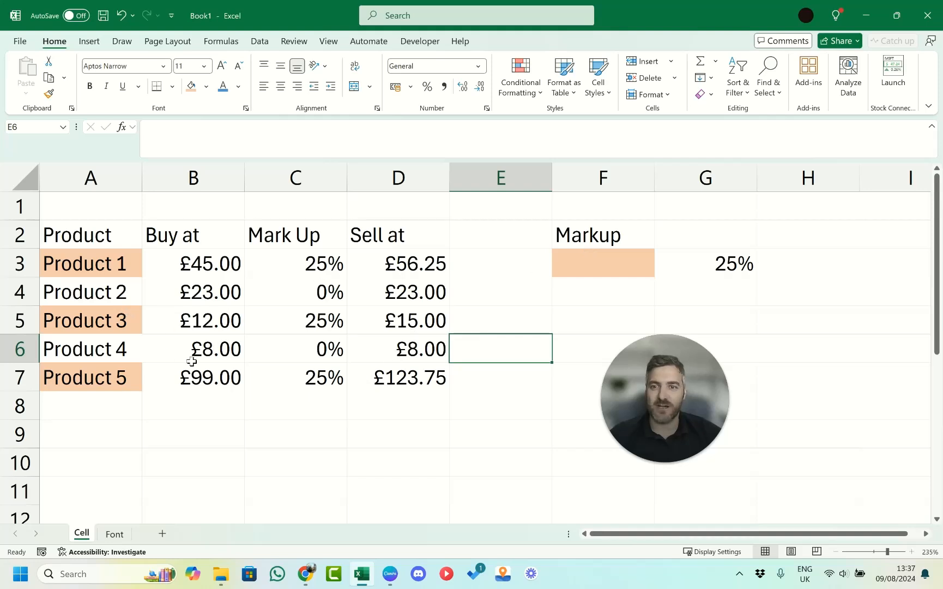
pyautogui.click(296, 378)
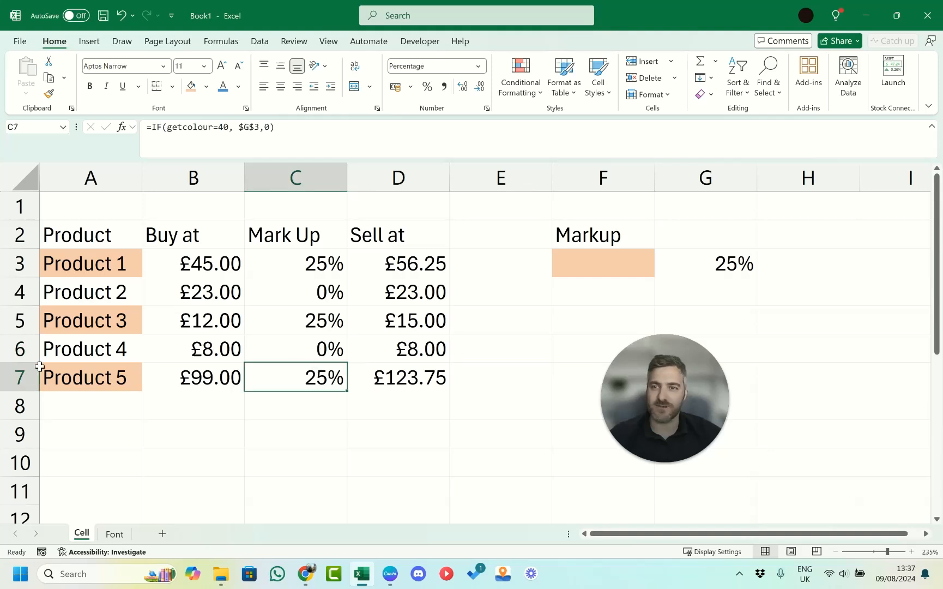
pyautogui.click(65, 354)
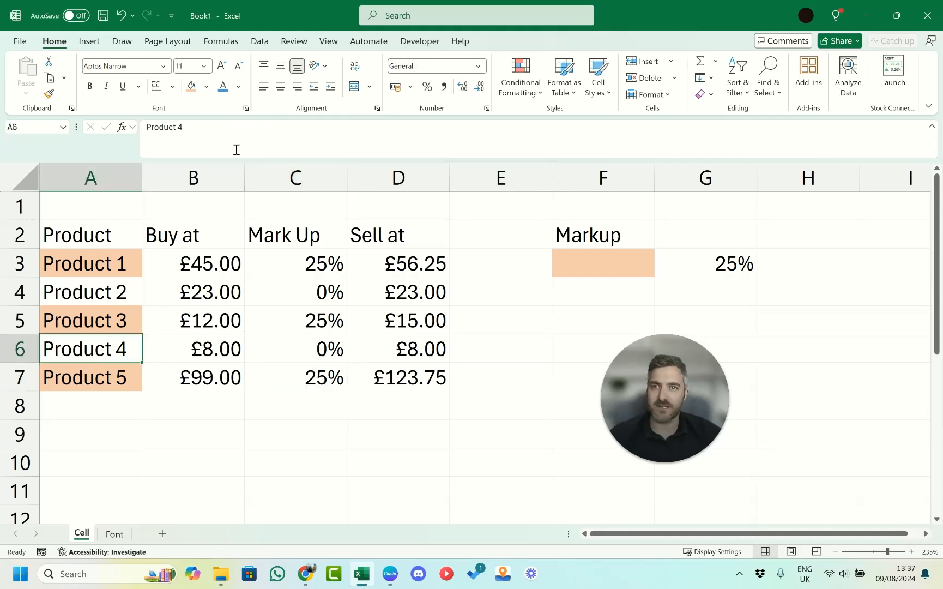
pyautogui.click(191, 86)
pyautogui.click(320, 308)
pyautogui.moveTo(345, 332); pyautogui.dragTo(344, 387)
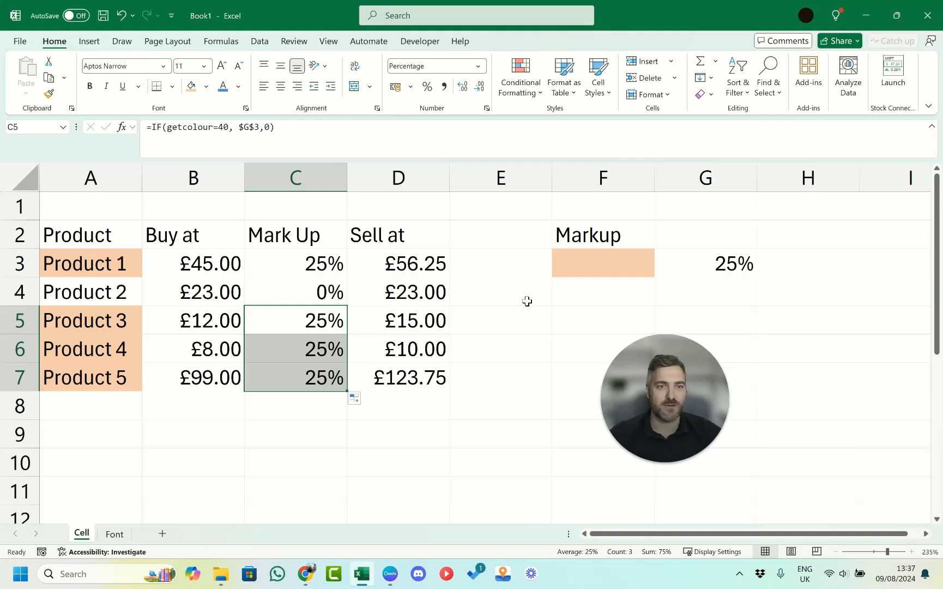
# Remove the fill from the Product 4 cell and update its markup by filling C5 down to C6
pyautogui.click(124, 348)
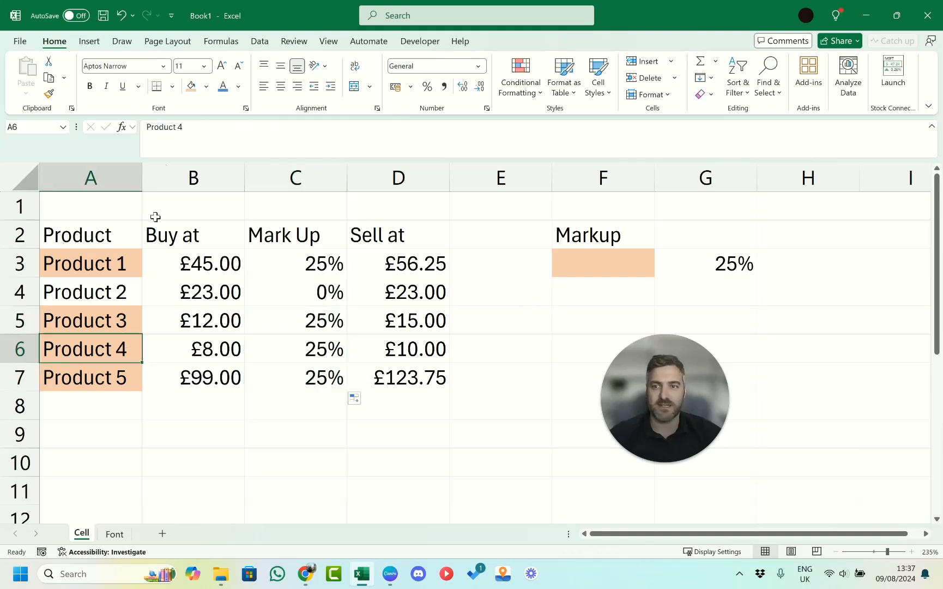
pyautogui.click(206, 86)
pyautogui.click(216, 255)
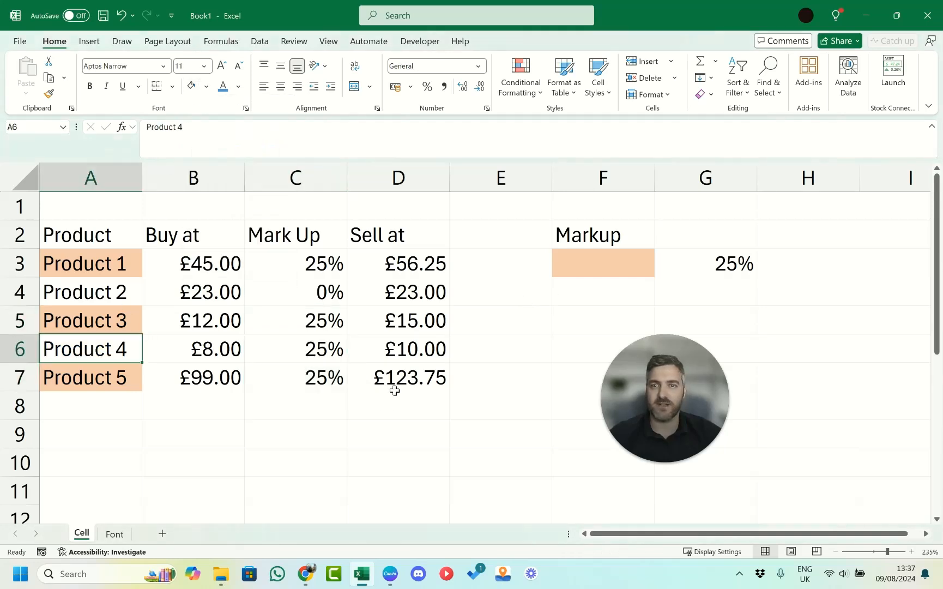
pyautogui.click(338, 321)
pyautogui.moveTo(347, 334); pyautogui.dragTo(348, 387)
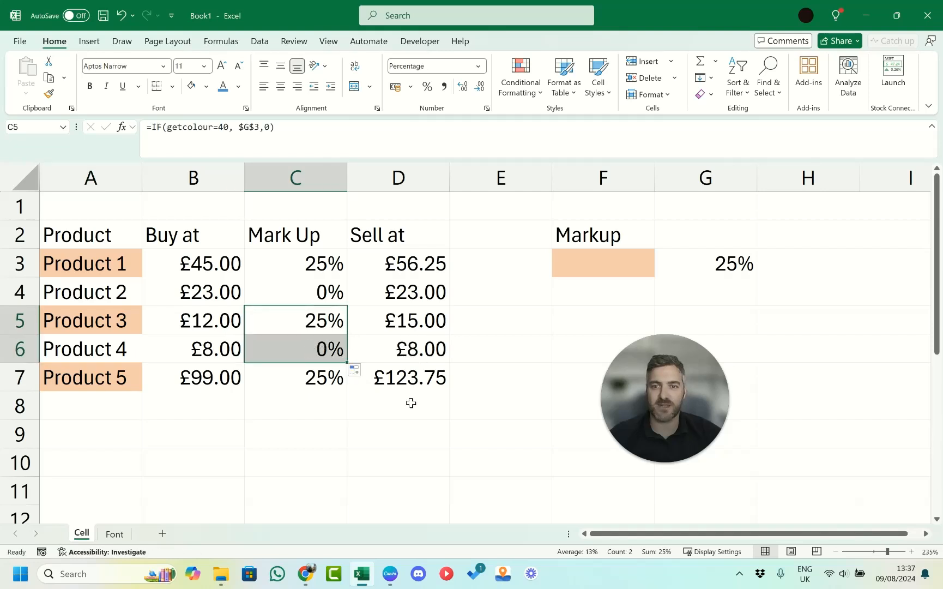
pyautogui.click(493, 380)
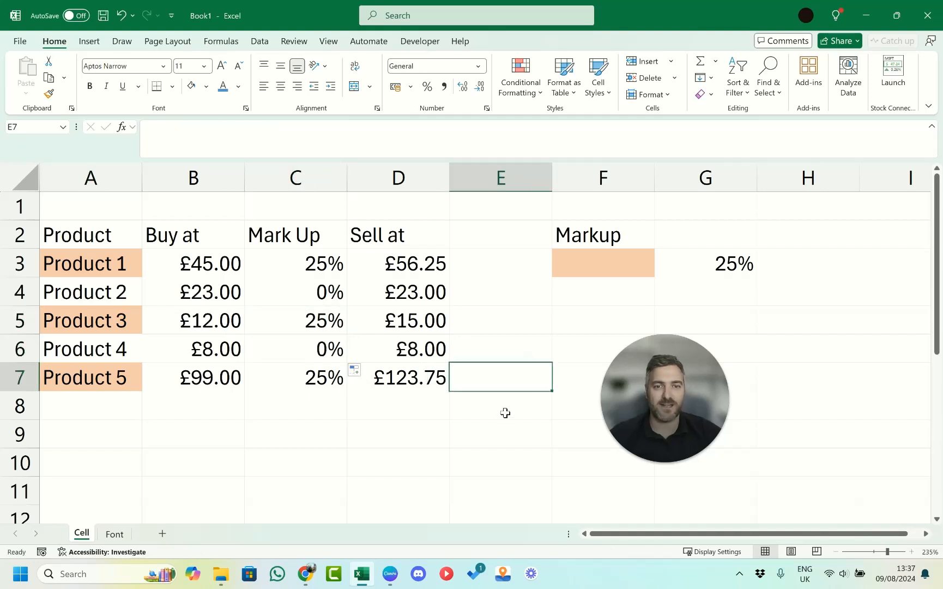